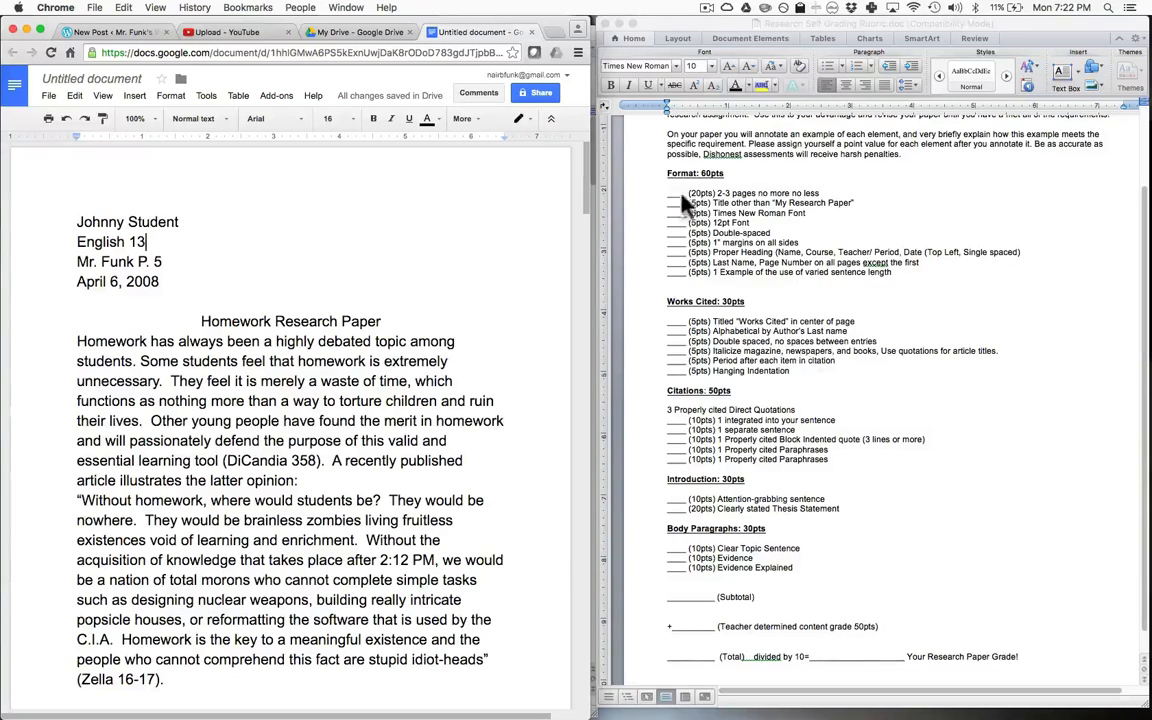
Review the self-grading rubric and look through the research paper's pages down to the works cited entries
{"action": "scroll", "coordinate": [905, 213], "scroll_direction": "up", "scroll_amount": 3}
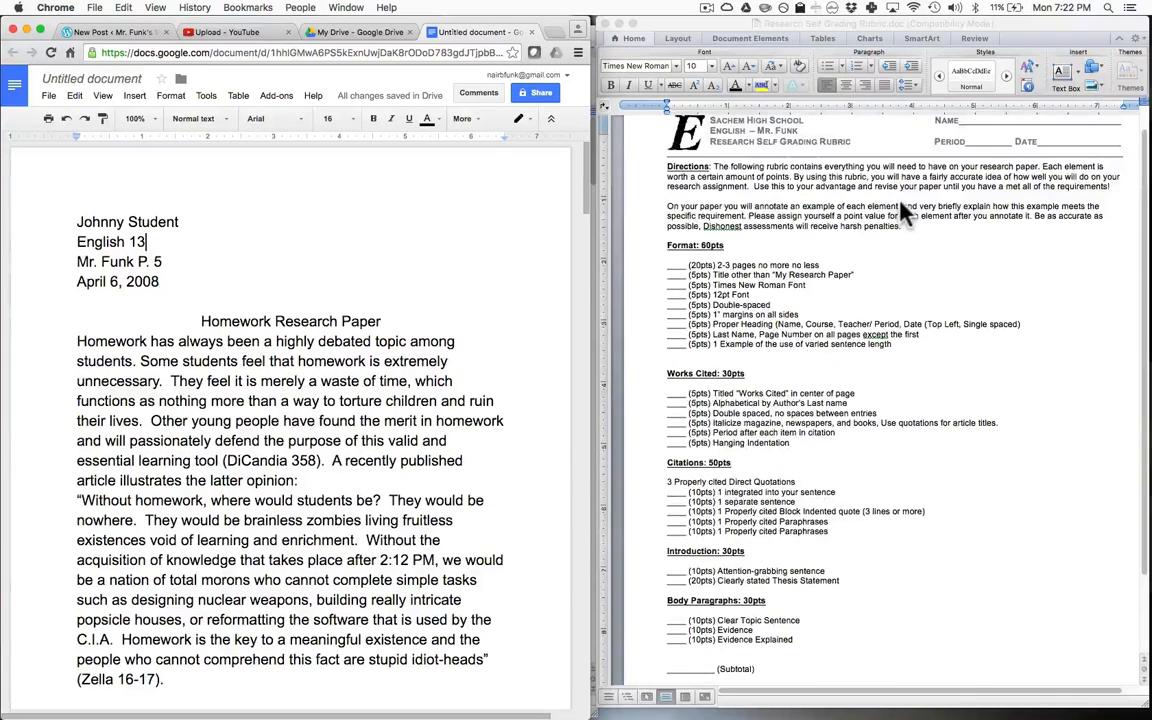
{"action": "scroll", "coordinate": [905, 213], "scroll_direction": "down", "scroll_amount": 1}
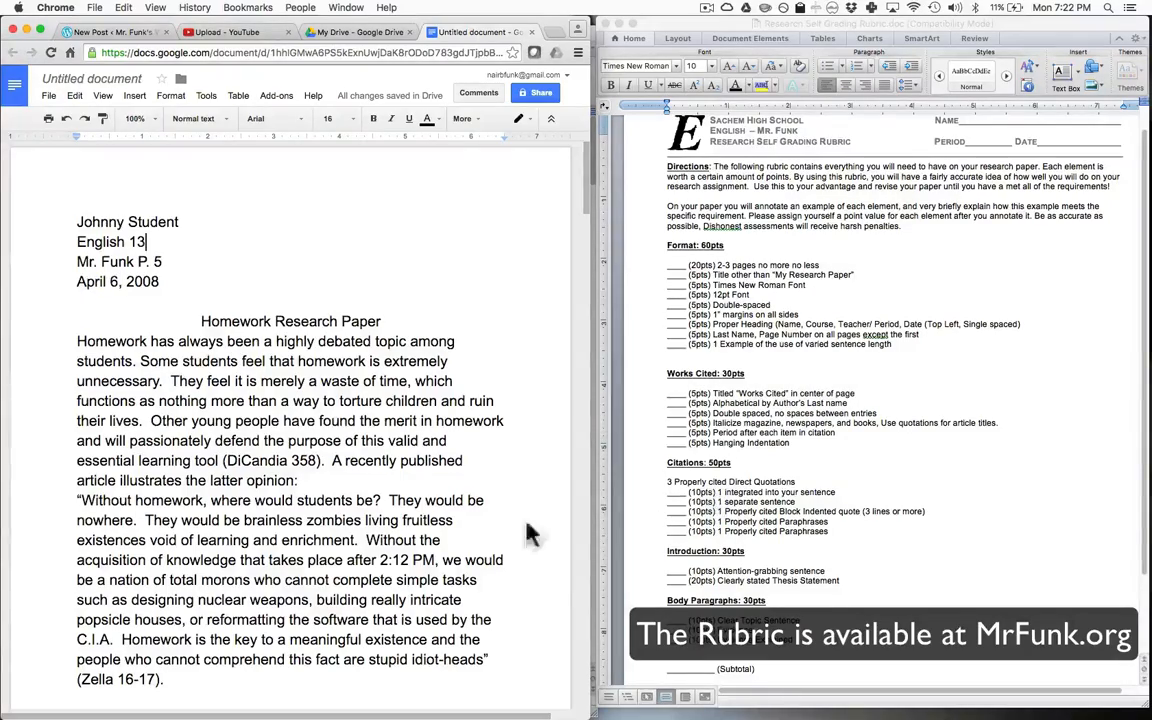
{"action": "scroll", "coordinate": [175, 440], "scroll_direction": "down", "scroll_amount": 5}
{"action": "scroll", "coordinate": [192, 483], "scroll_direction": "down", "scroll_amount": 15}
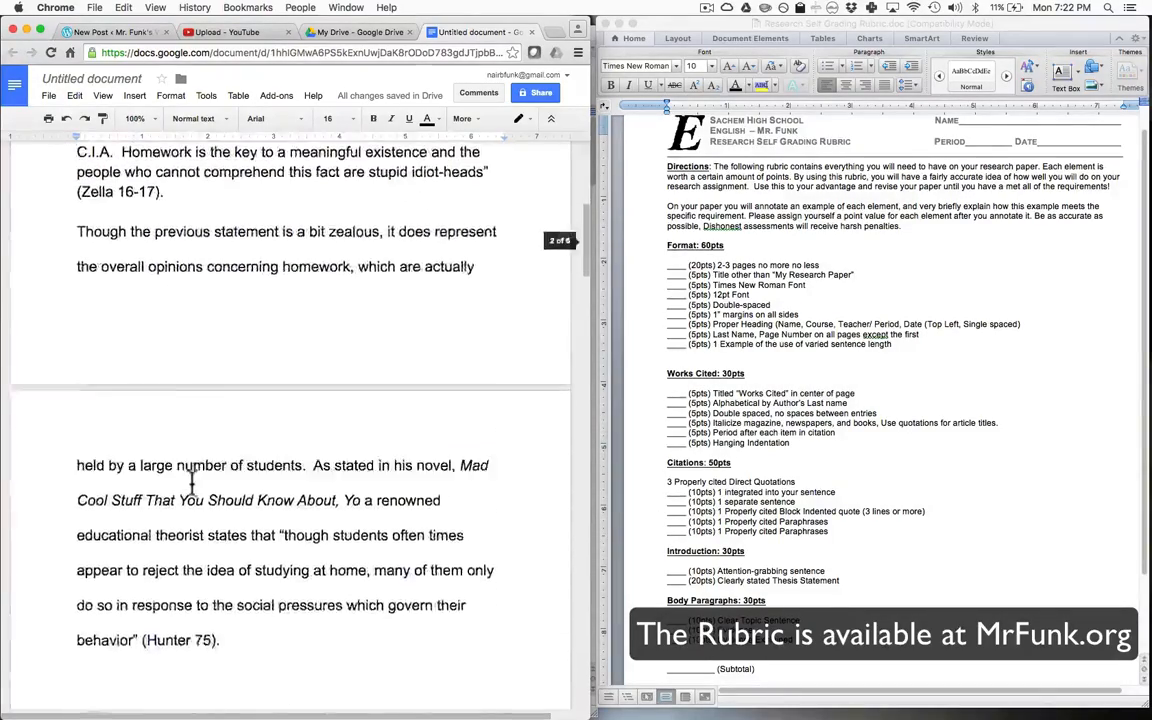
{"action": "scroll", "coordinate": [192, 483], "scroll_direction": "down", "scroll_amount": 20}
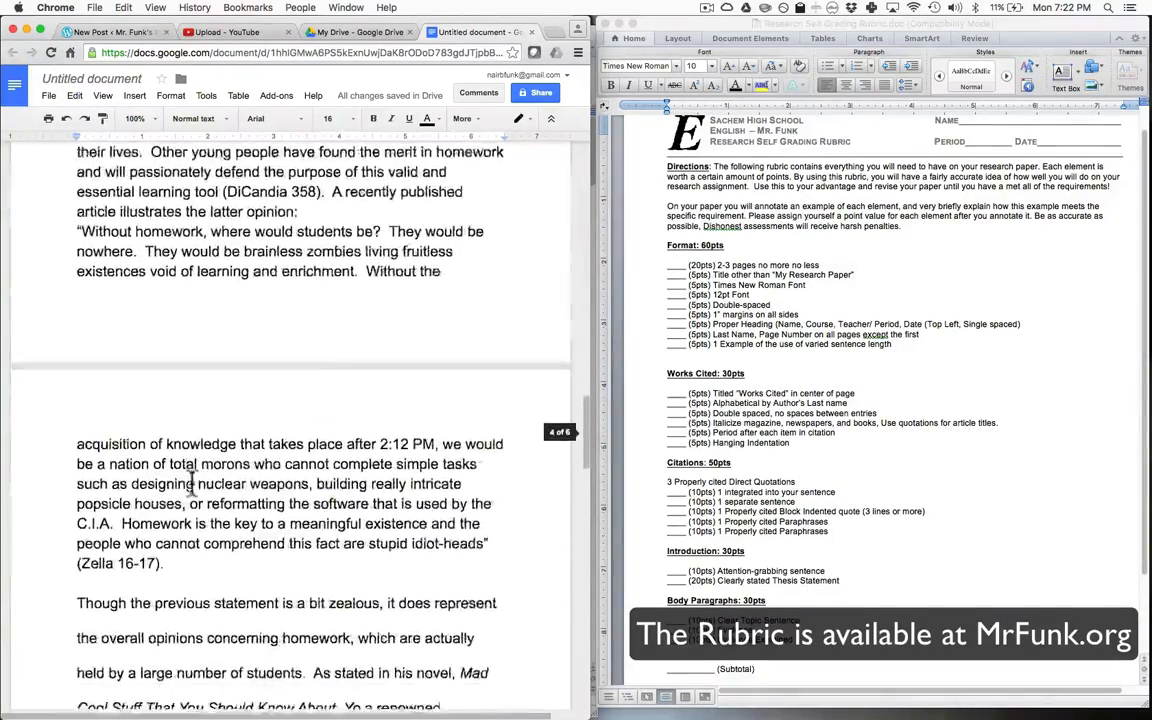
{"action": "scroll", "coordinate": [192, 483], "scroll_direction": "up", "scroll_amount": 20}
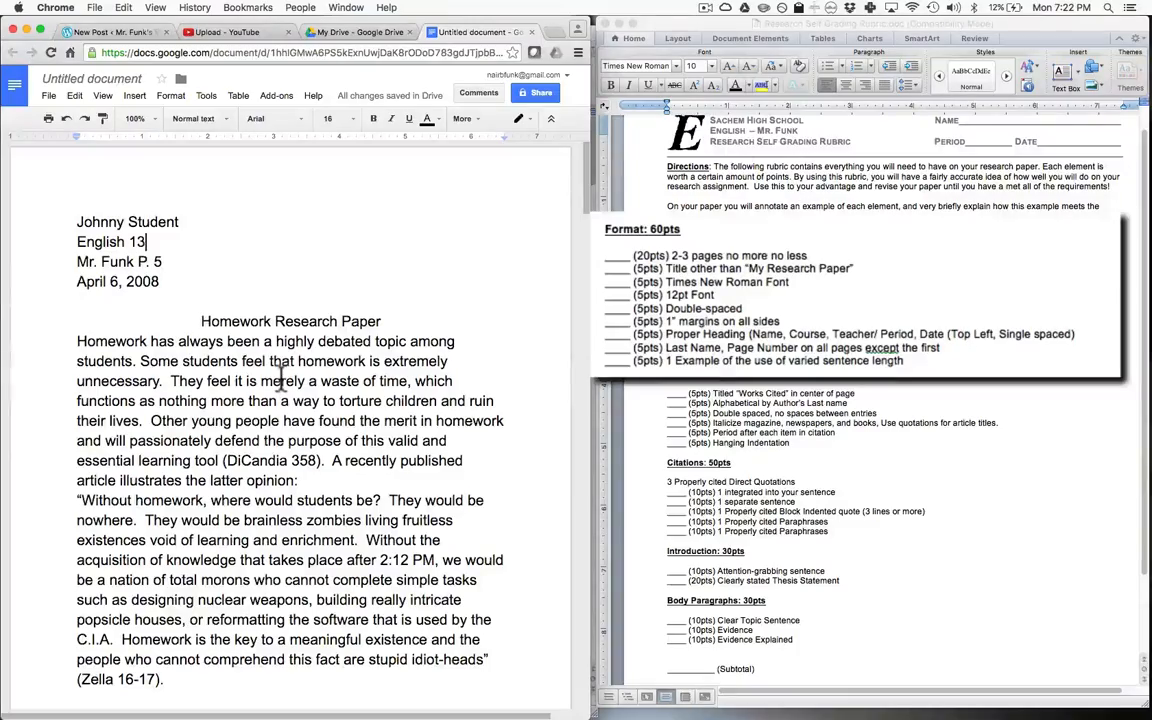
{"action": "scroll", "coordinate": [280, 375], "scroll_direction": "down", "scroll_amount": 10}
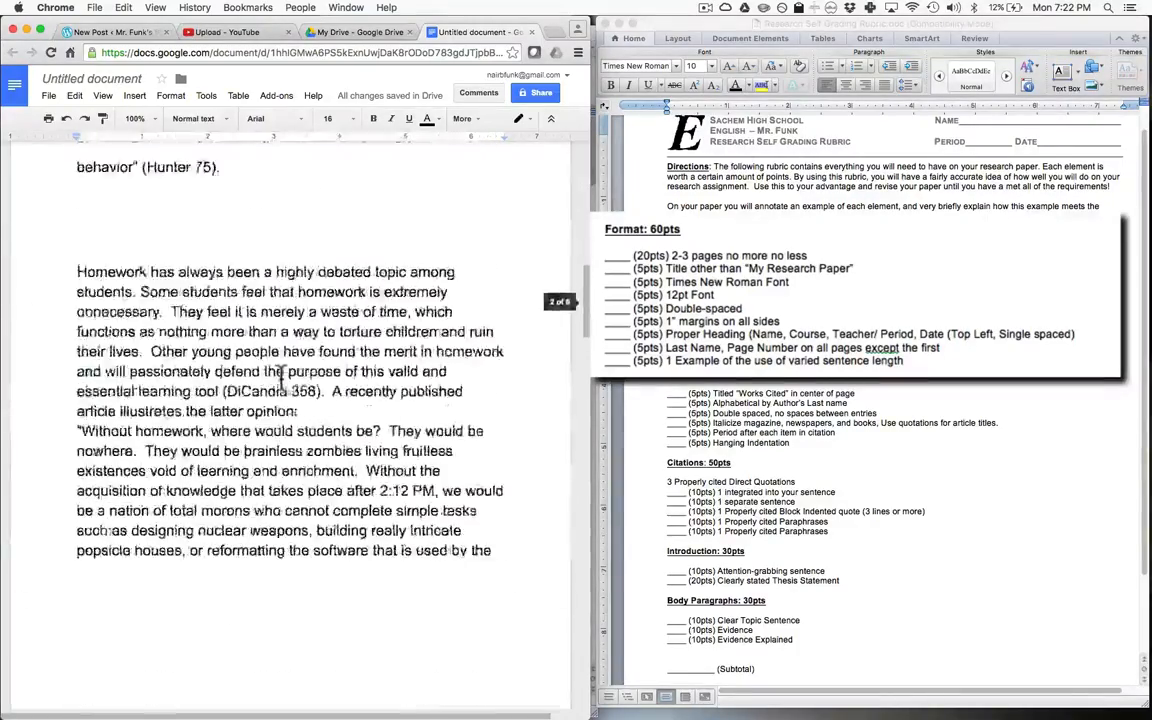
{"action": "scroll", "coordinate": [282, 377], "scroll_direction": "up", "scroll_amount": 5}
{"action": "scroll", "coordinate": [282, 377], "scroll_direction": "up", "scroll_amount": 2}
{"action": "scroll", "coordinate": [280, 378], "scroll_direction": "down", "scroll_amount": 15}
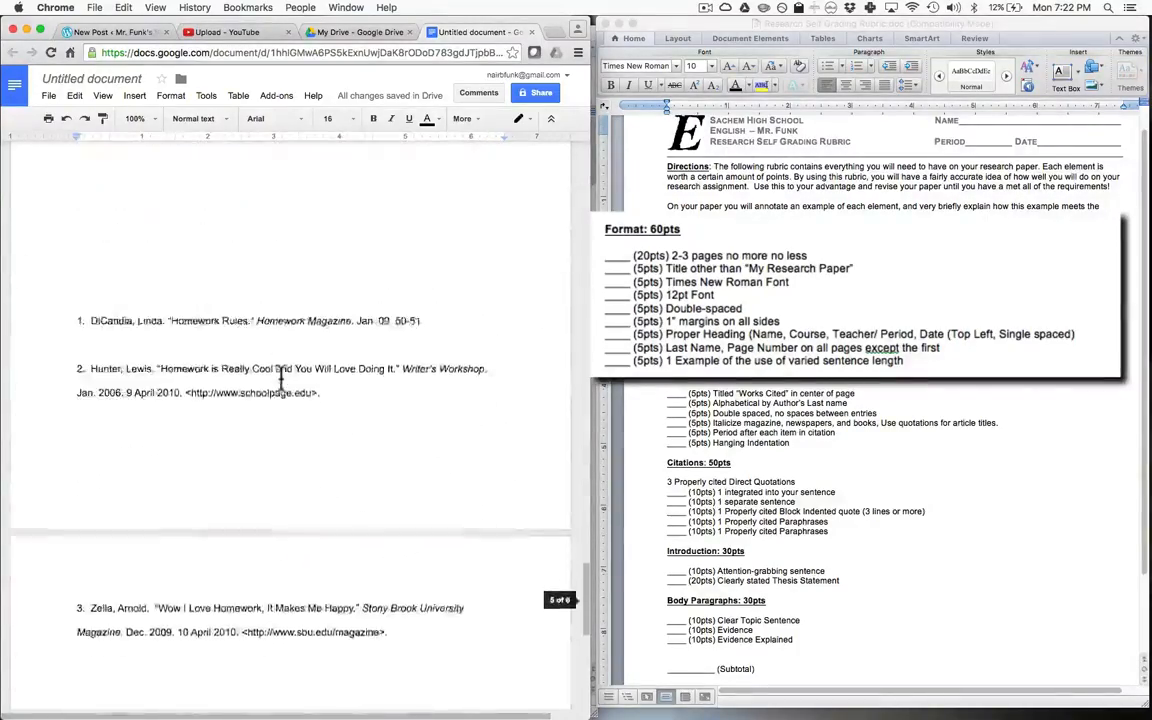
{"action": "scroll", "coordinate": [281, 377], "scroll_direction": "up", "scroll_amount": 15}
{"action": "scroll", "coordinate": [281, 377], "scroll_direction": "up", "scroll_amount": 5}
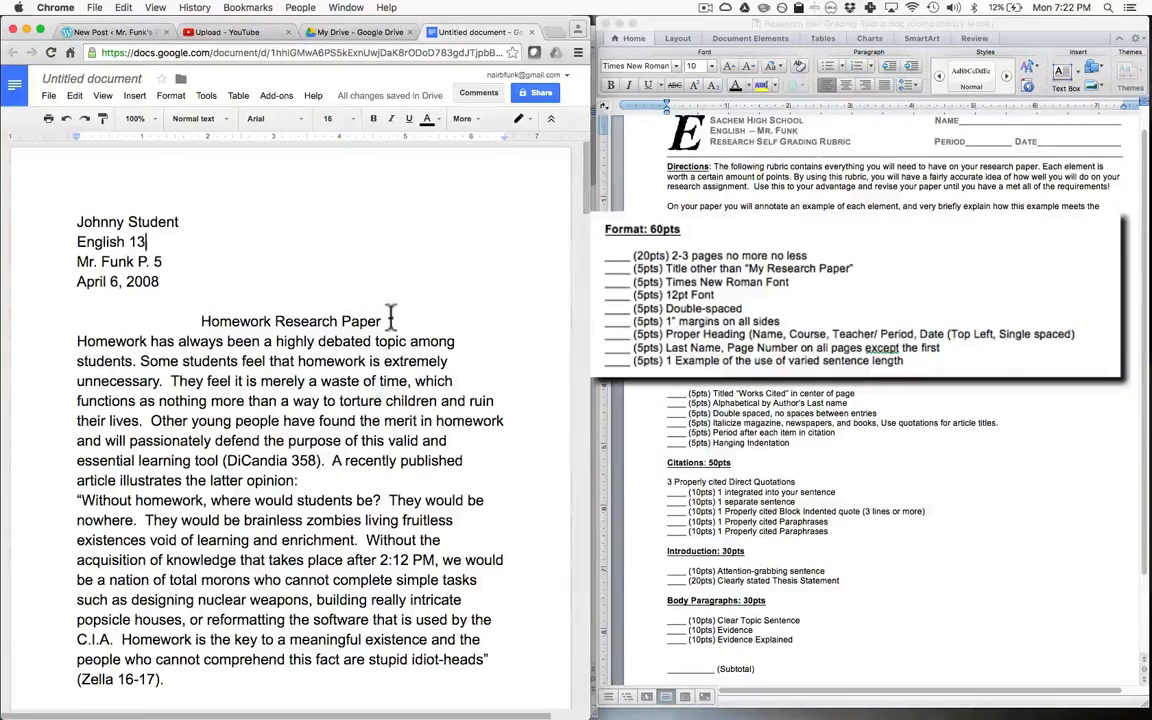
Replace the research paper's title with "The Importance of Homework"
{"action": "left_click_drag", "start_coordinate": [384, 321], "coordinate": [183, 322]}
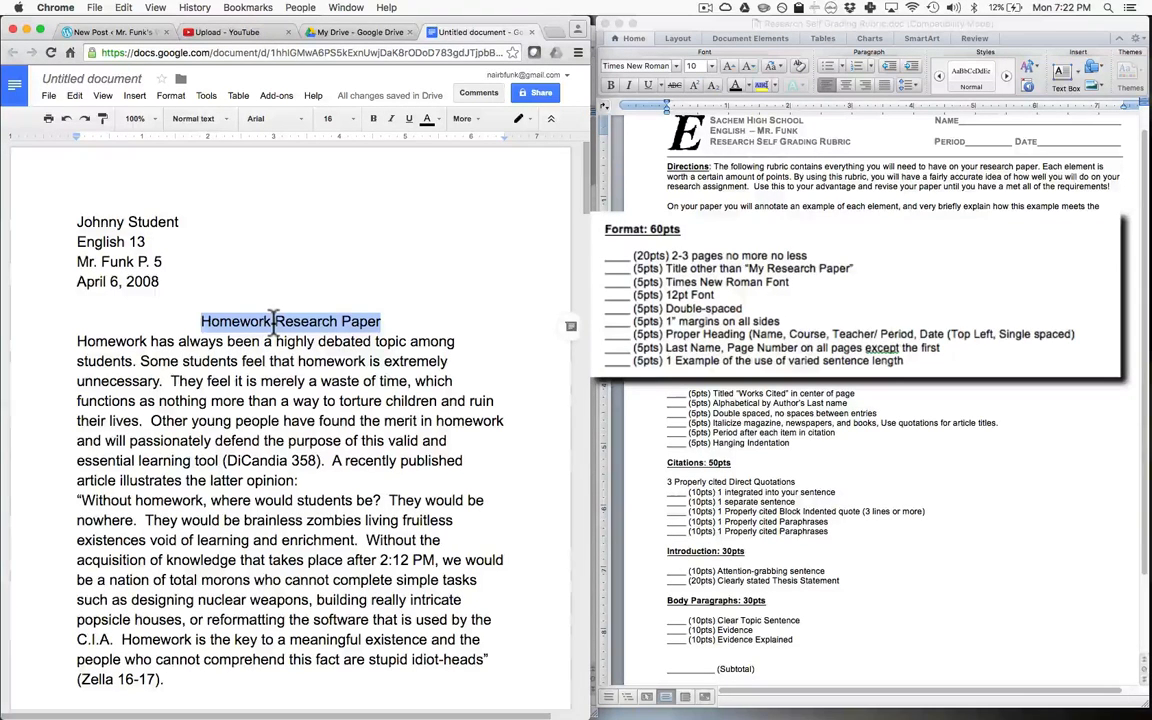
{"action": "type", "text": "The I"}
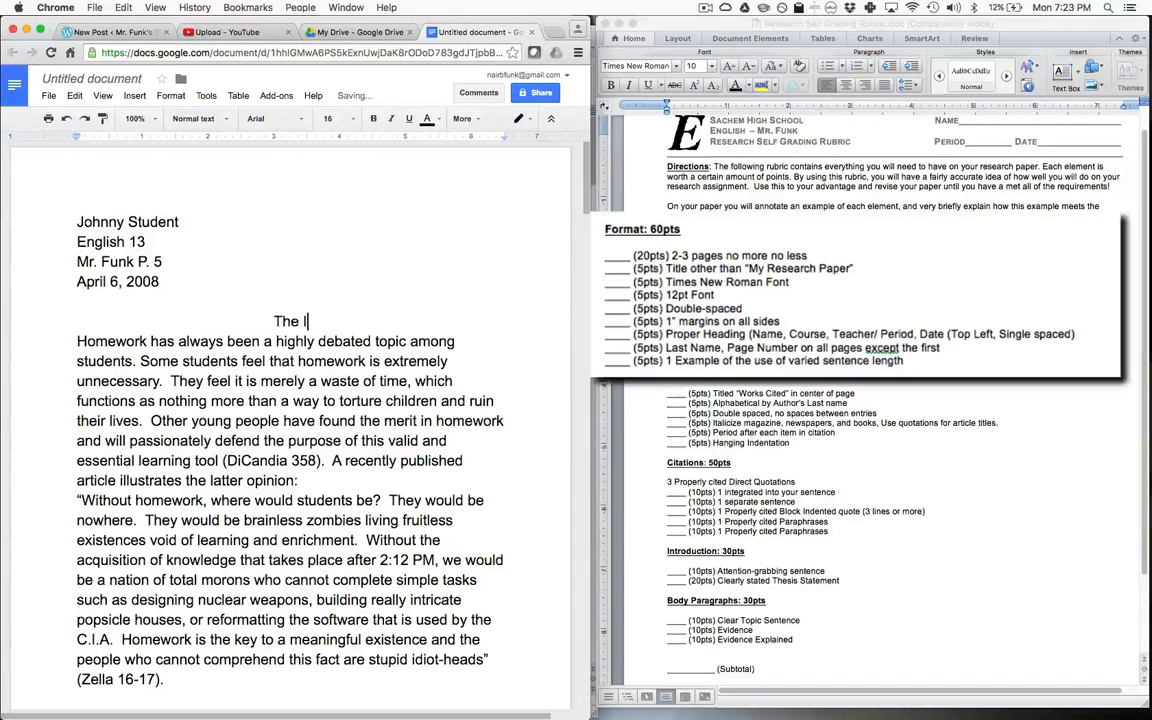
{"action": "type", "text": "mportance of "}
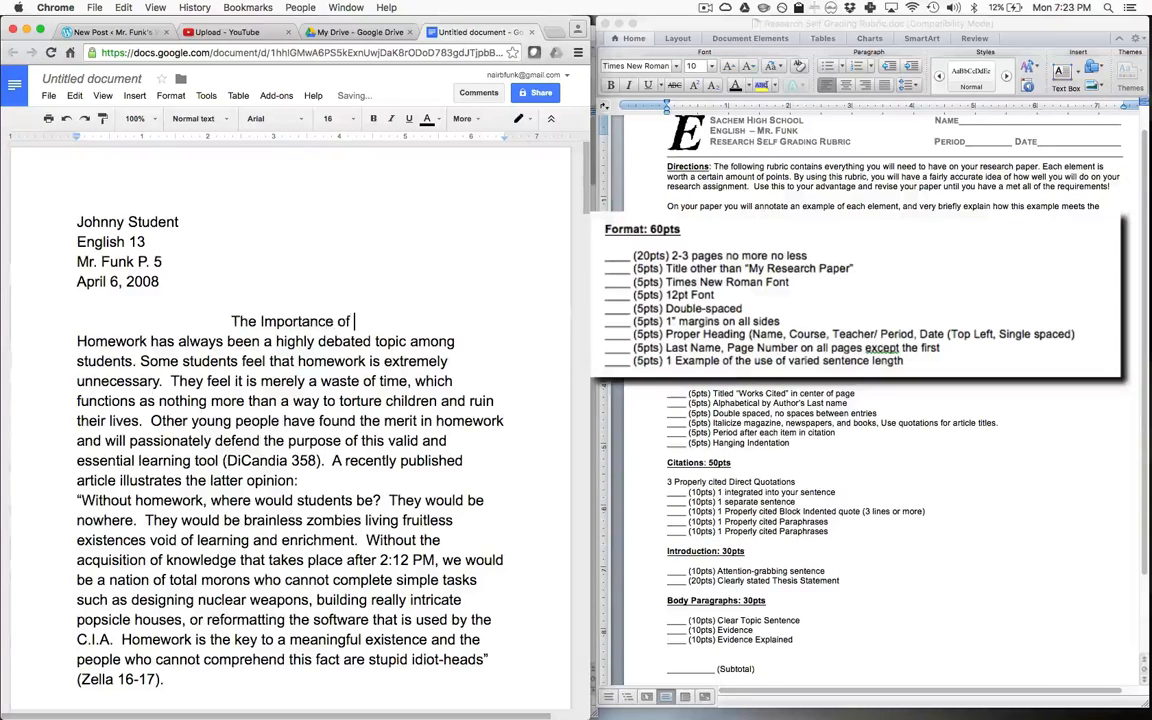
{"action": "type", "text": "Homework"}
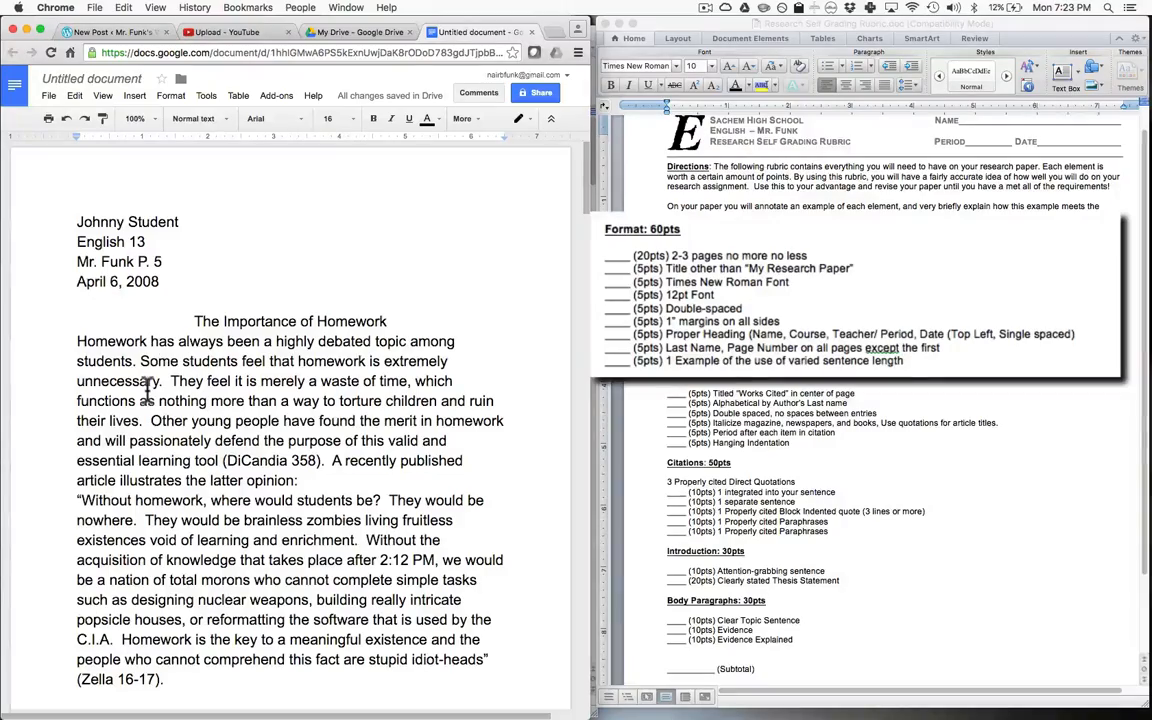
Change the font of the entire document to Times New Roman
{"action": "key", "text": "super+a"}
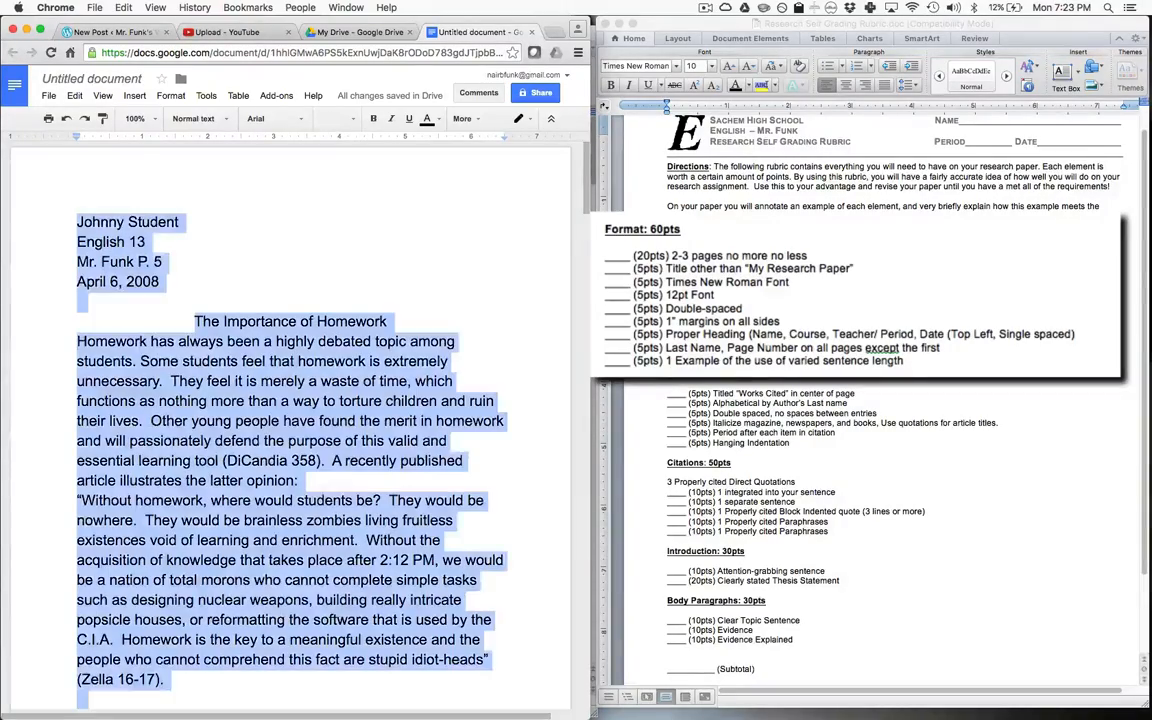
{"action": "scroll", "coordinate": [260, 418], "scroll_direction": "down", "scroll_amount": 20}
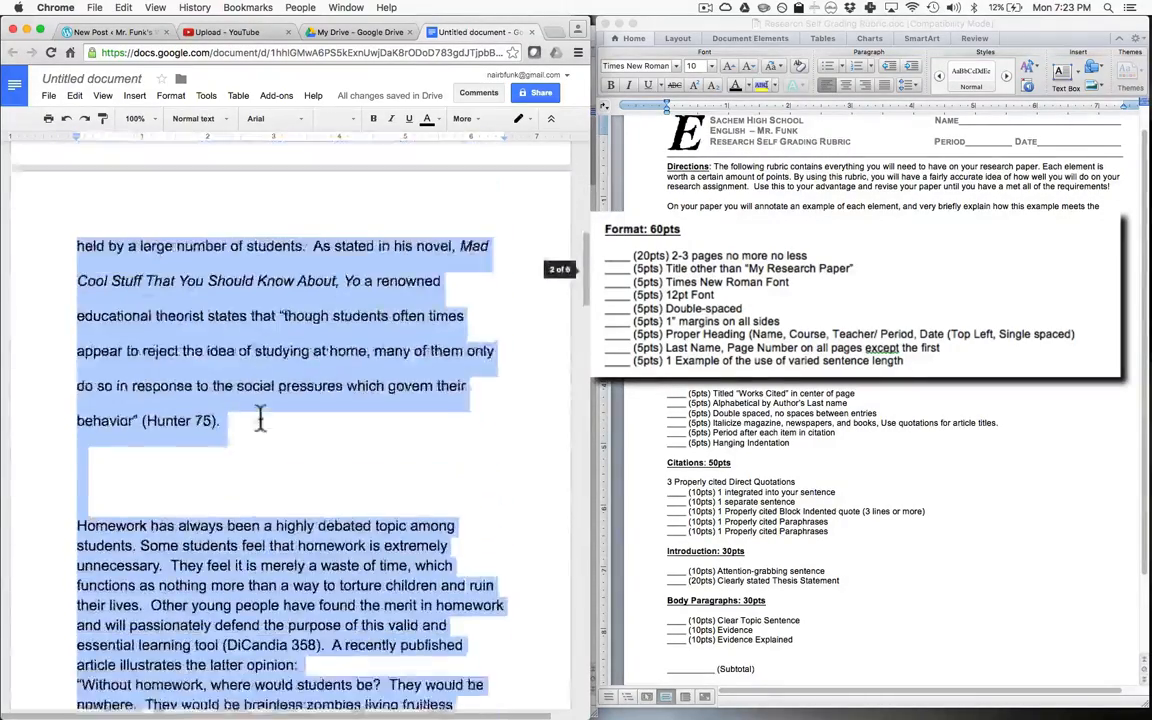
{"action": "scroll", "coordinate": [260, 418], "scroll_direction": "up", "scroll_amount": 20}
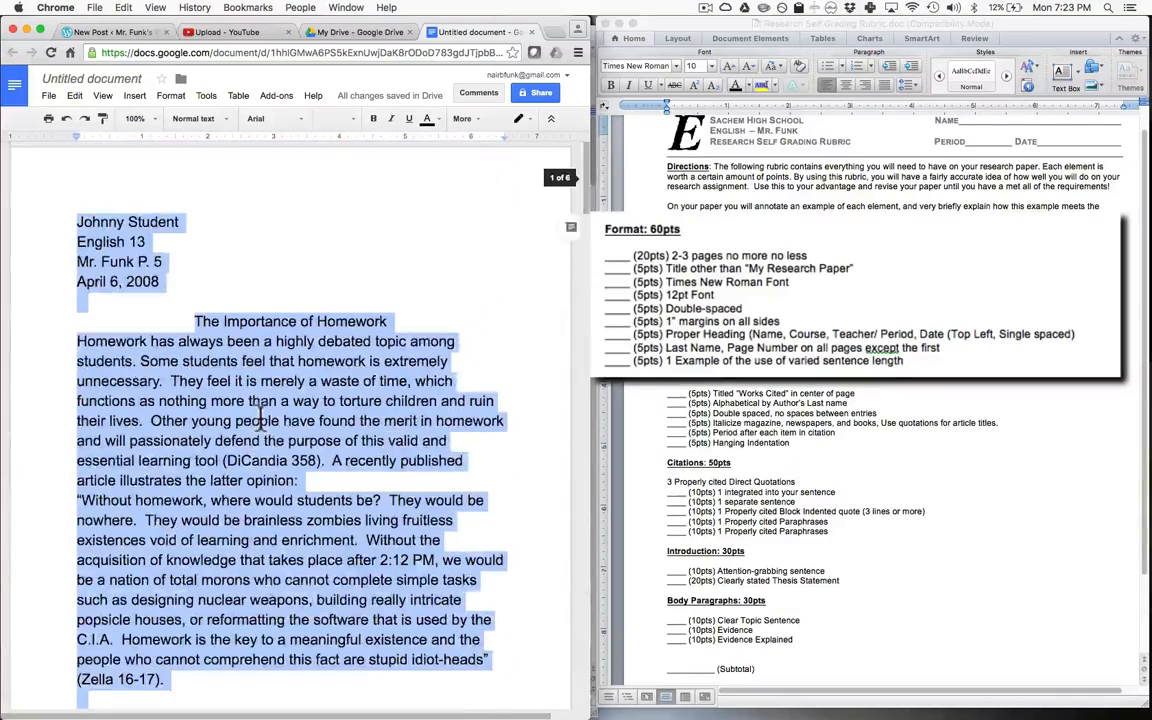
{"action": "left_click", "coordinate": [274, 121]}
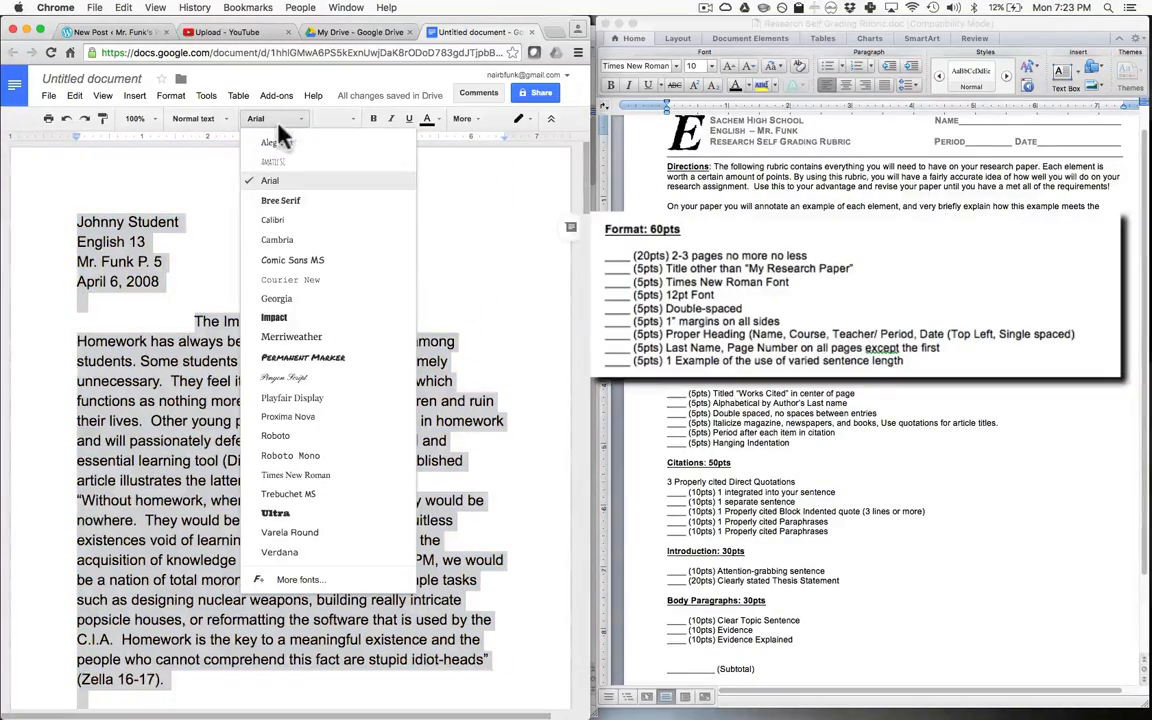
{"action": "left_click", "coordinate": [278, 477]}
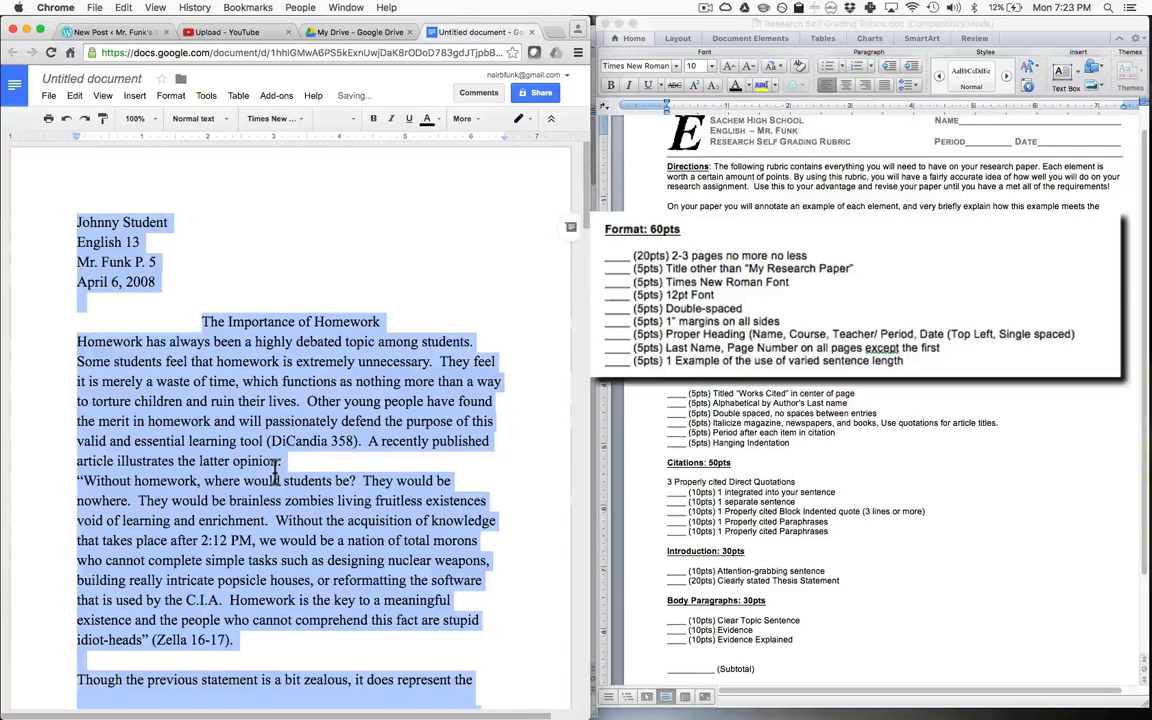
Set the font size of the entire document to 12
{"action": "left_click", "coordinate": [355, 120]}
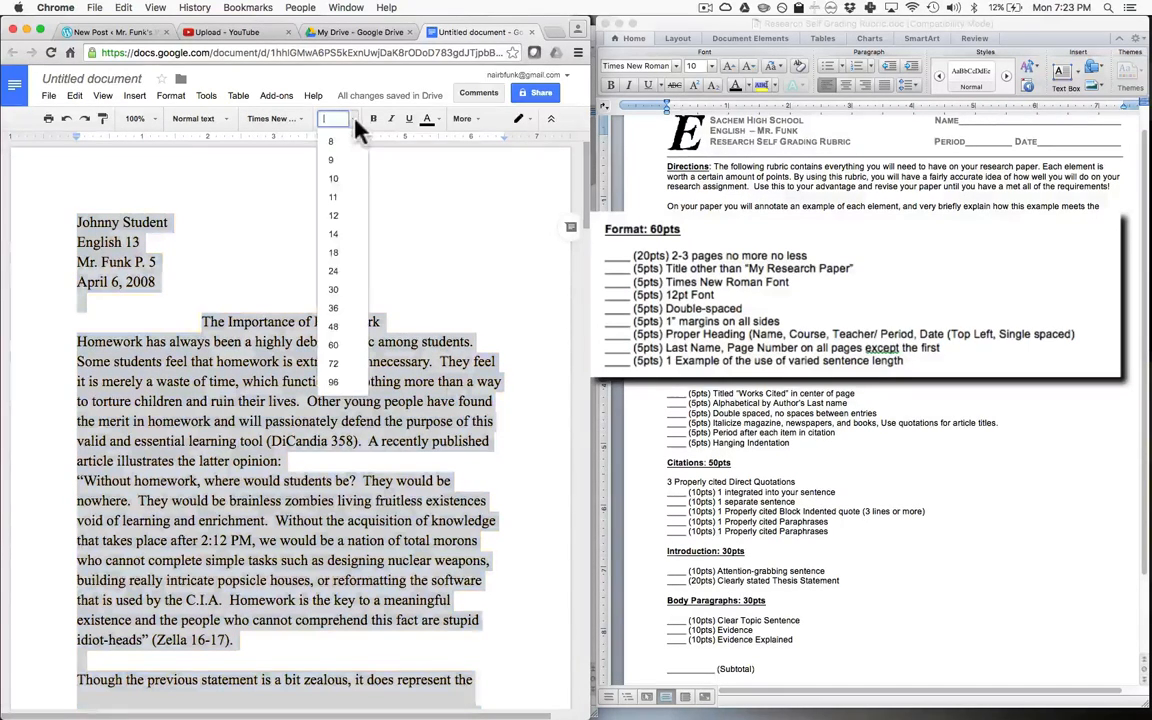
{"action": "left_click", "coordinate": [336, 216]}
{"action": "scroll", "coordinate": [279, 447], "scroll_direction": "down", "scroll_amount": 5}
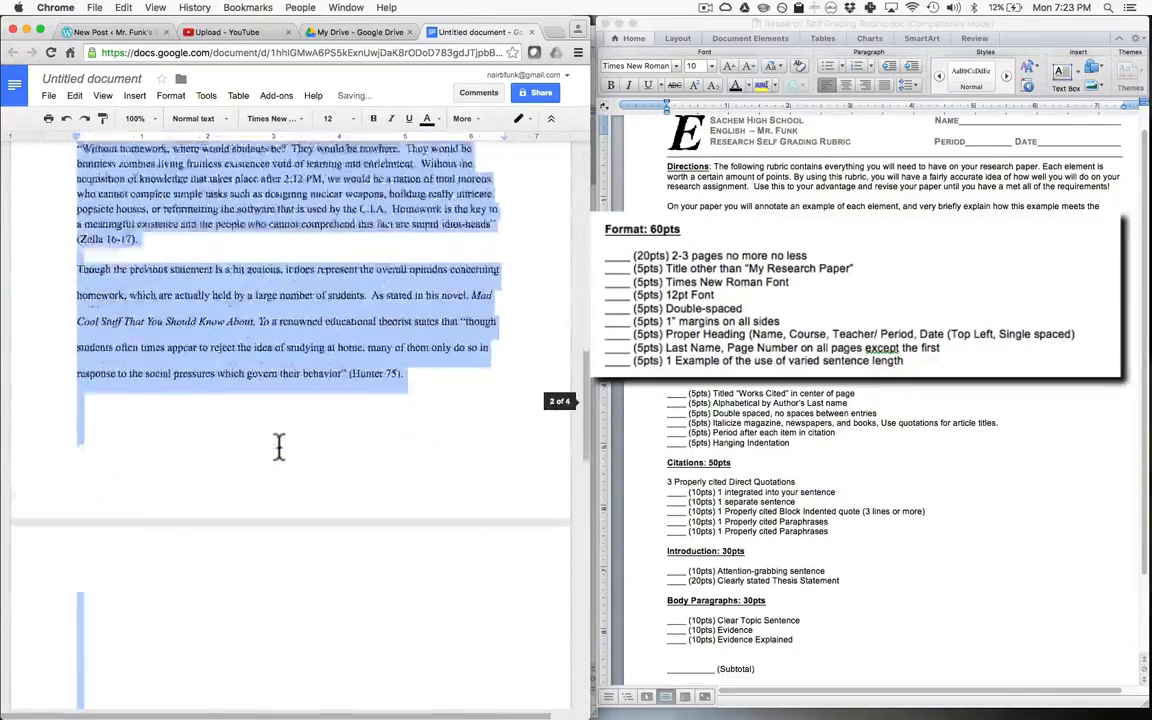
{"action": "scroll", "coordinate": [279, 447], "scroll_direction": "down", "scroll_amount": 10}
{"action": "scroll", "coordinate": [320, 420], "scroll_direction": "up", "scroll_amount": 20}
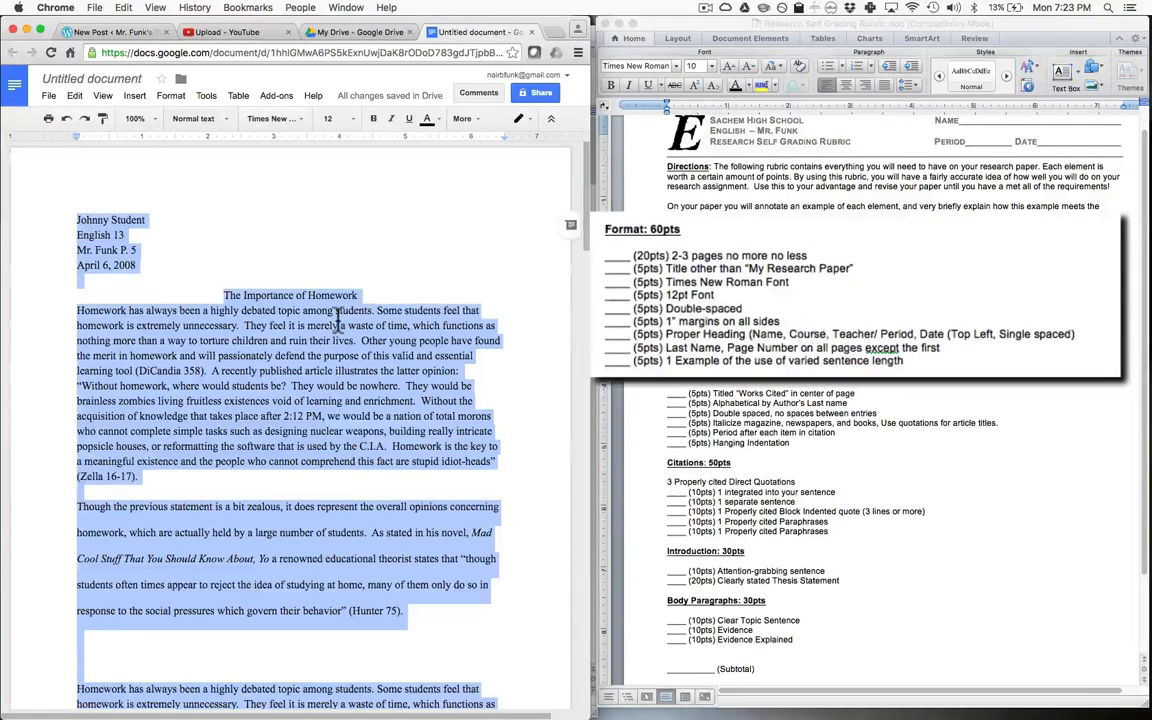
Apply double line spacing to the entire document and clear the selection
{"action": "left_click", "coordinate": [162, 93]}
{"action": "mouse_move", "coordinate": [196, 298]}
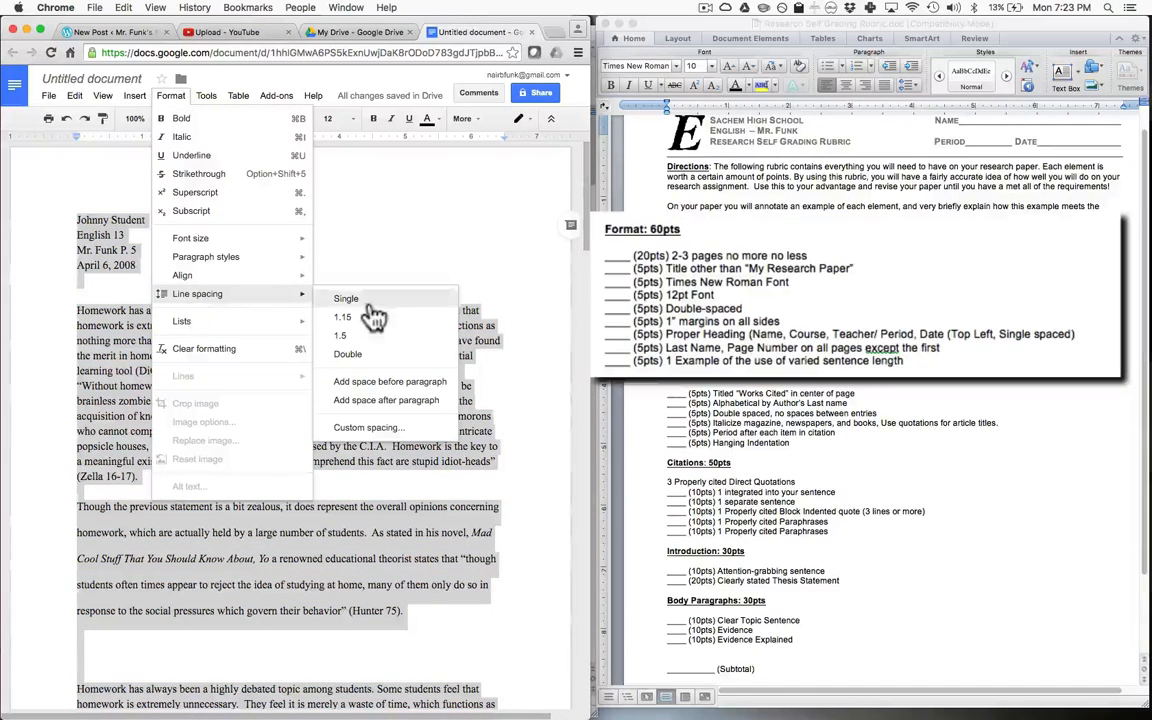
{"action": "left_click", "coordinate": [368, 356]}
{"action": "scroll", "coordinate": [370, 352], "scroll_direction": "down", "scroll_amount": 10}
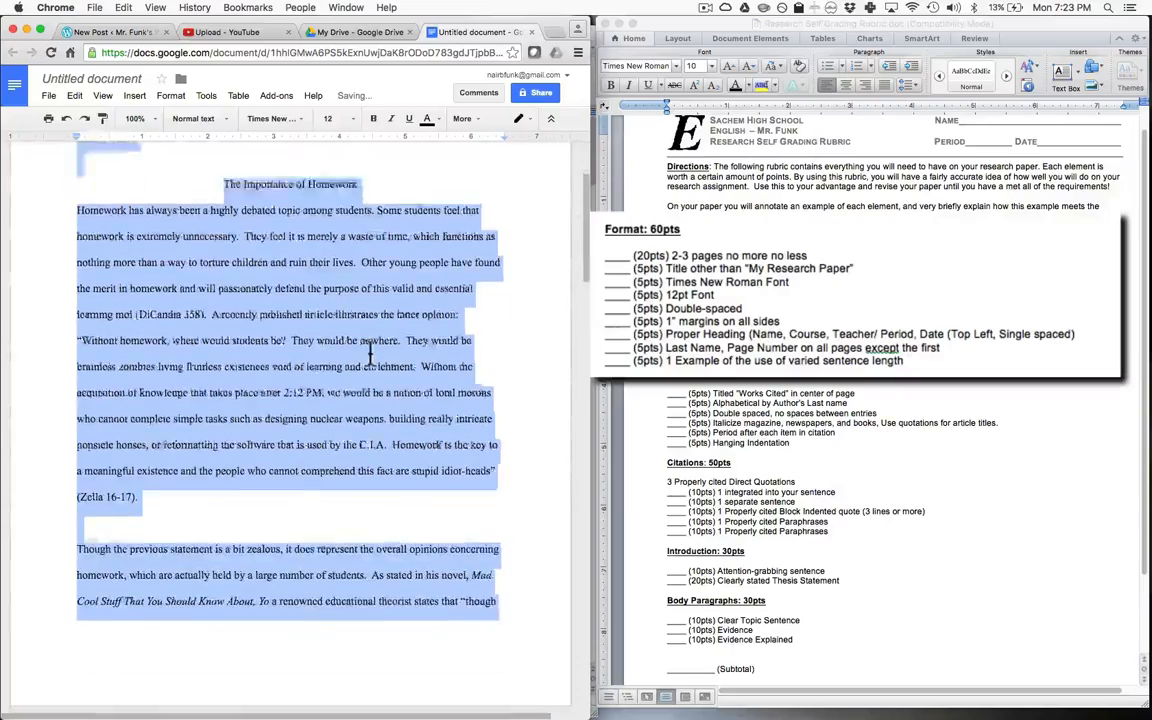
{"action": "scroll", "coordinate": [370, 352], "scroll_direction": "down", "scroll_amount": 15}
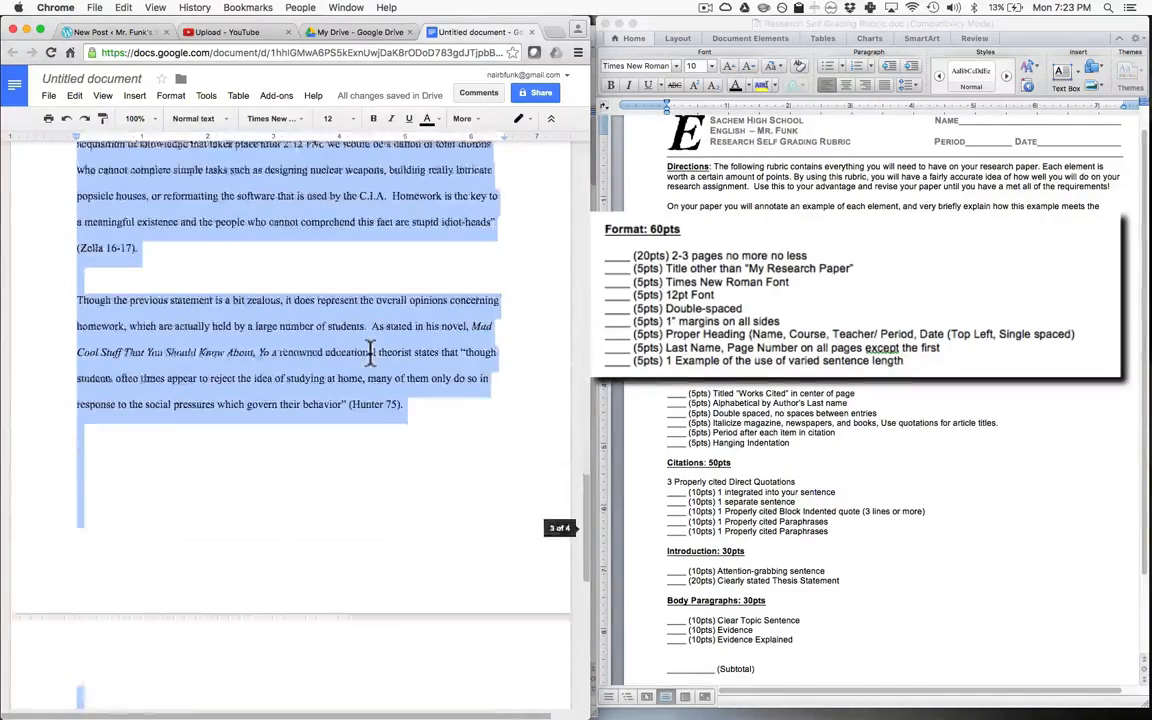
{"action": "scroll", "coordinate": [370, 352], "scroll_direction": "up", "scroll_amount": 20}
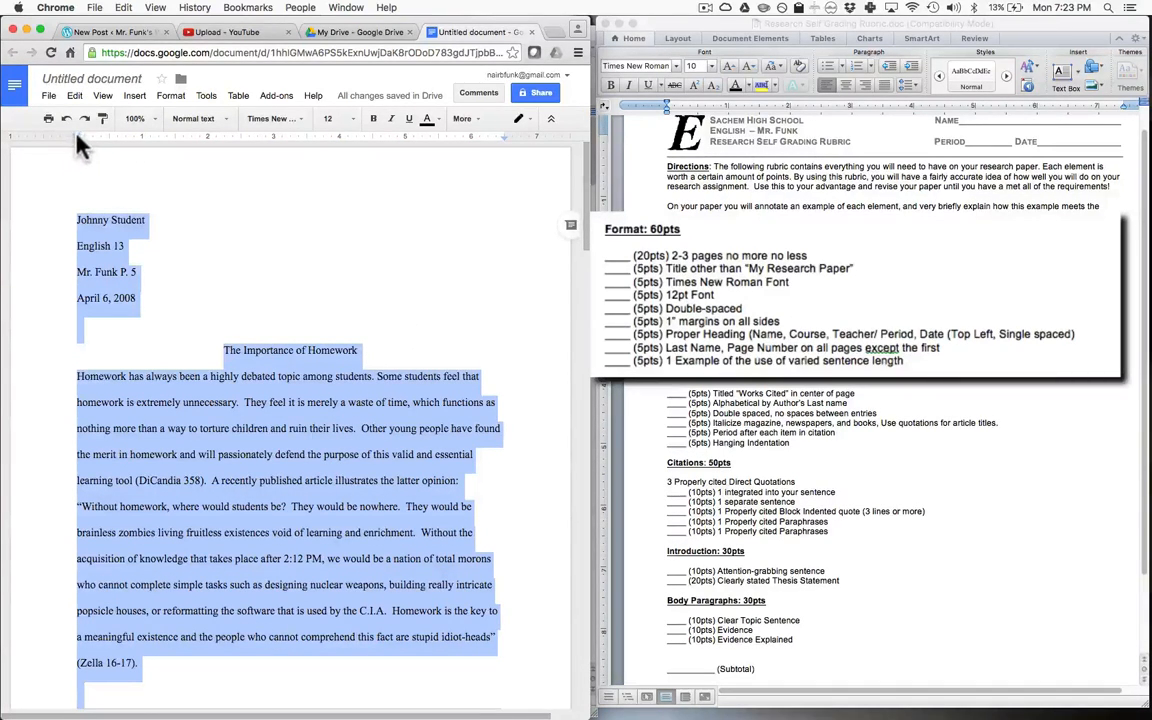
{"action": "mouse_move", "coordinate": [77, 136]}
{"action": "left_mouse_down"}
{"action": "mouse_move", "coordinate": [58, 136]}
{"action": "mouse_move", "coordinate": [76, 135]}
{"action": "left_mouse_up"}
{"action": "left_click", "coordinate": [115, 224]}
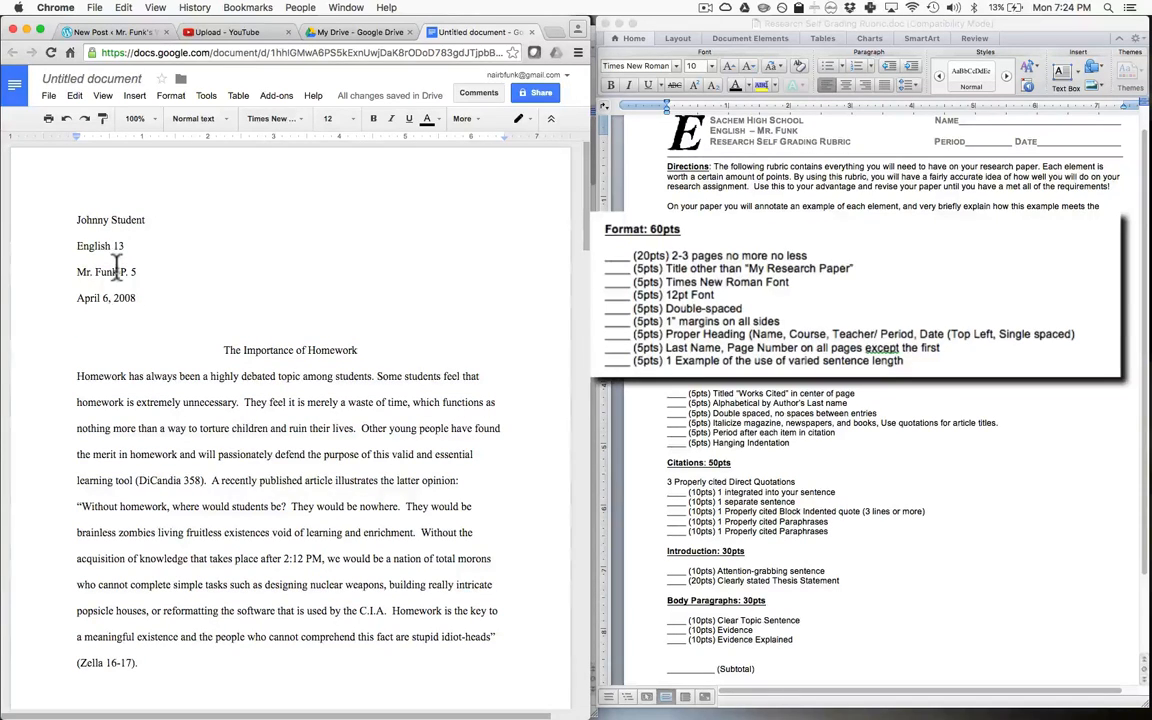
Apply single line spacing to the four heading lines with the student name, course, teacher and date
{"action": "left_click", "coordinate": [133, 298]}
{"action": "left_click_drag", "start_coordinate": [75, 219], "coordinate": [160, 312]}
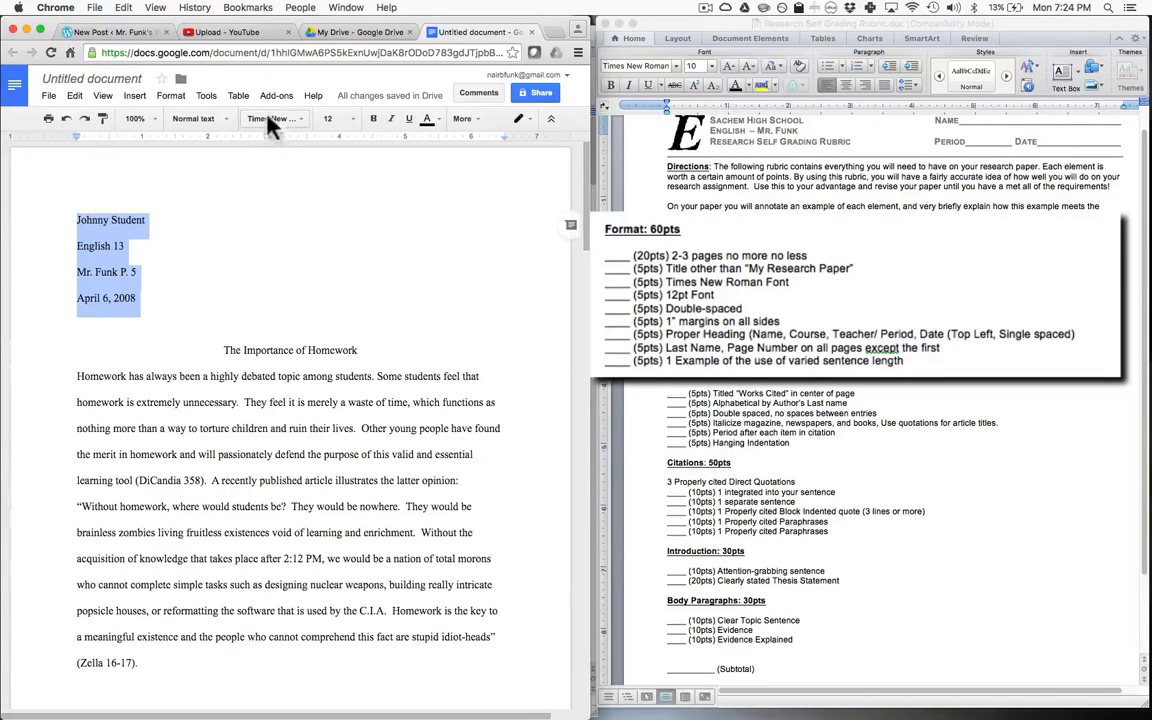
{"action": "left_click", "coordinate": [175, 97]}
{"action": "mouse_move", "coordinate": [215, 294]}
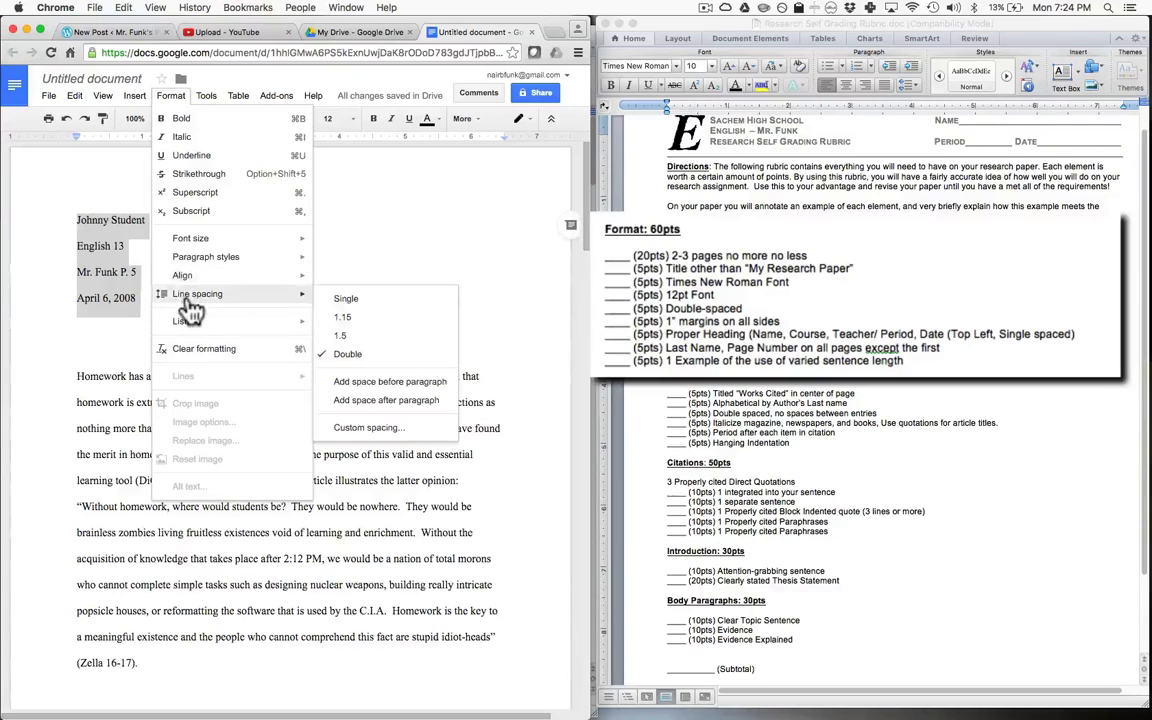
{"action": "left_click", "coordinate": [340, 299]}
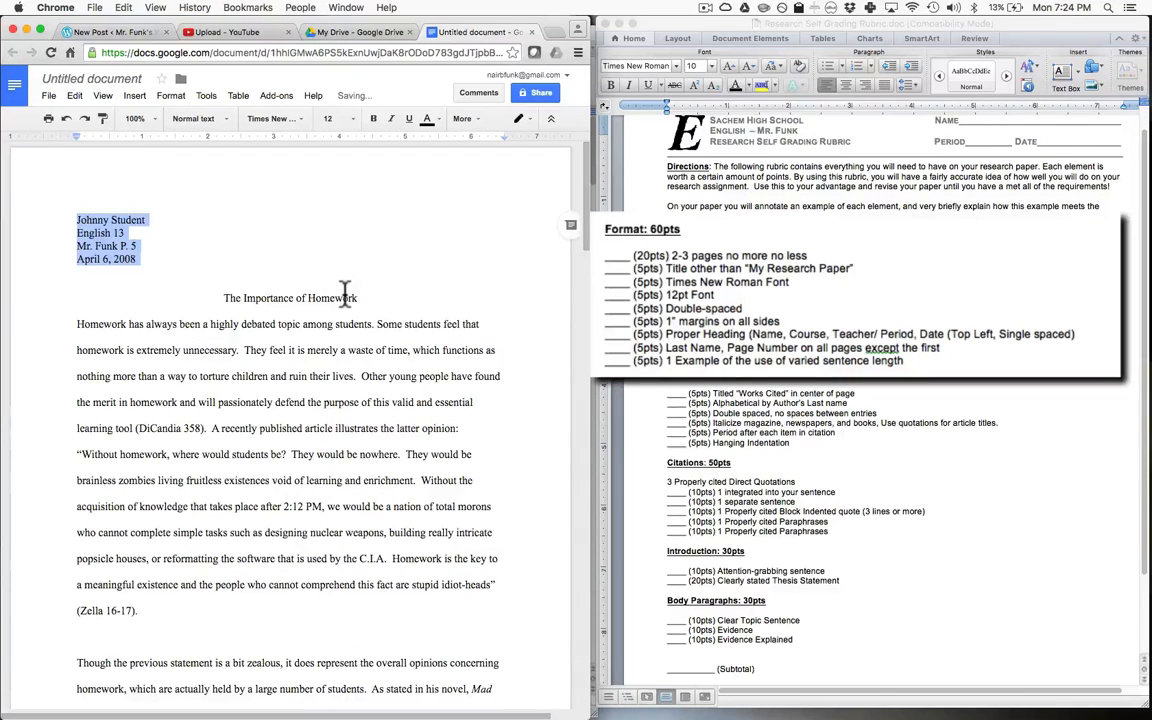
{"action": "left_click", "coordinate": [152, 258]}
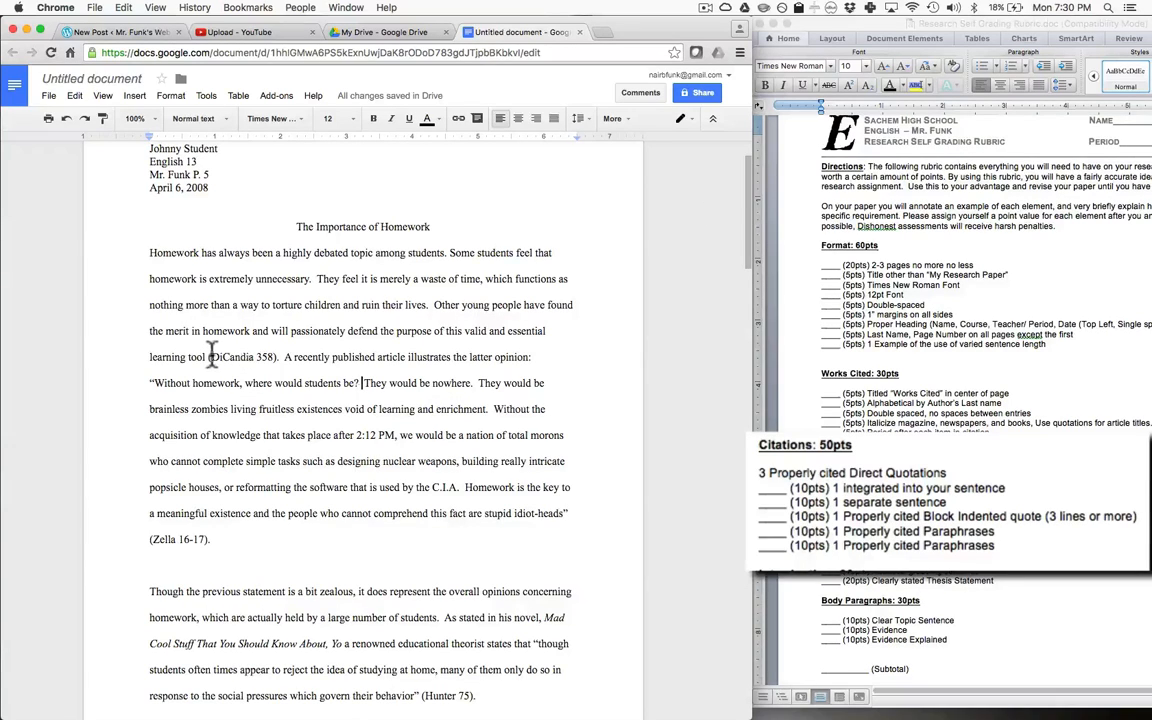
Indent the long quotation starting "Without homework, where would students be?" by 1 inch on both the left and right sides
{"action": "left_click_drag", "start_coordinate": [209, 357], "coordinate": [278, 347]}
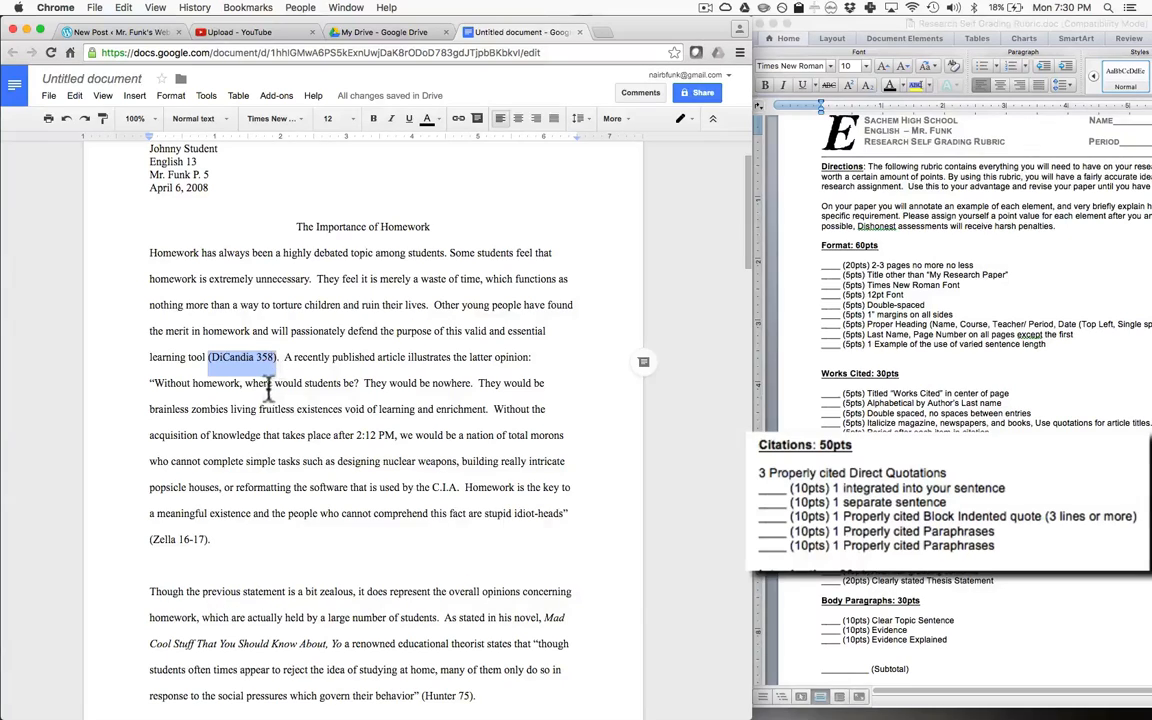
{"action": "left_click", "coordinate": [336, 381]}
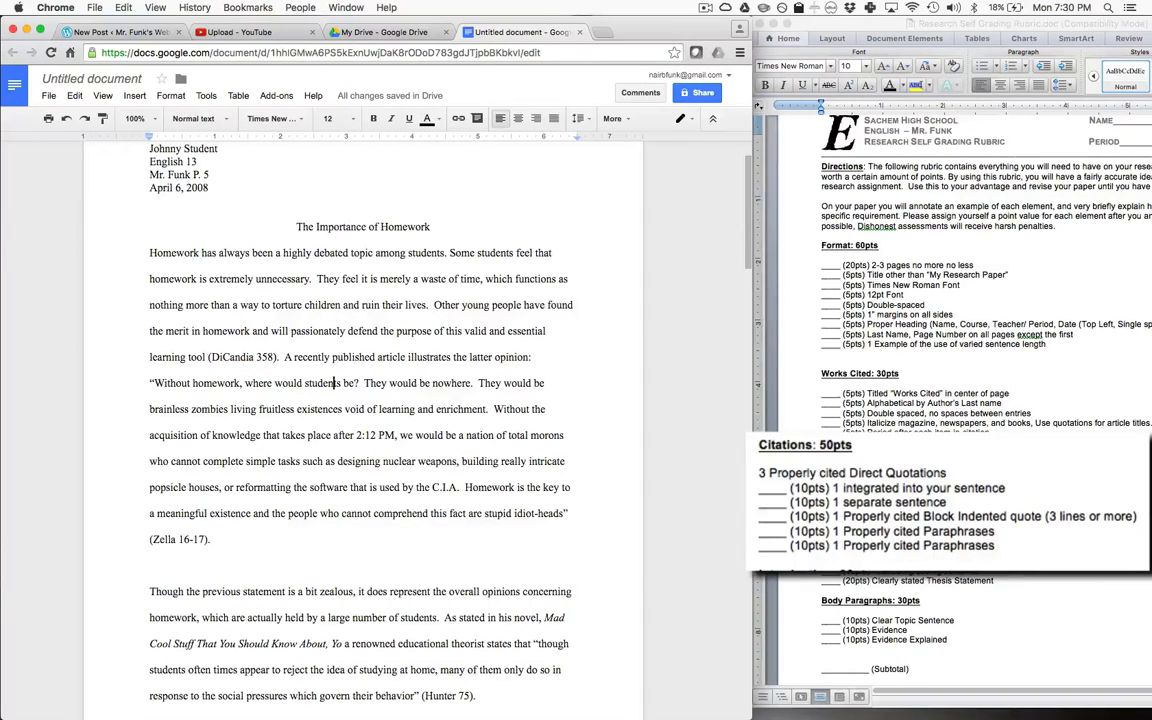
{"action": "left_click", "coordinate": [214, 540]}
{"action": "left_click_drag", "start_coordinate": [214, 540], "coordinate": [128, 392]}
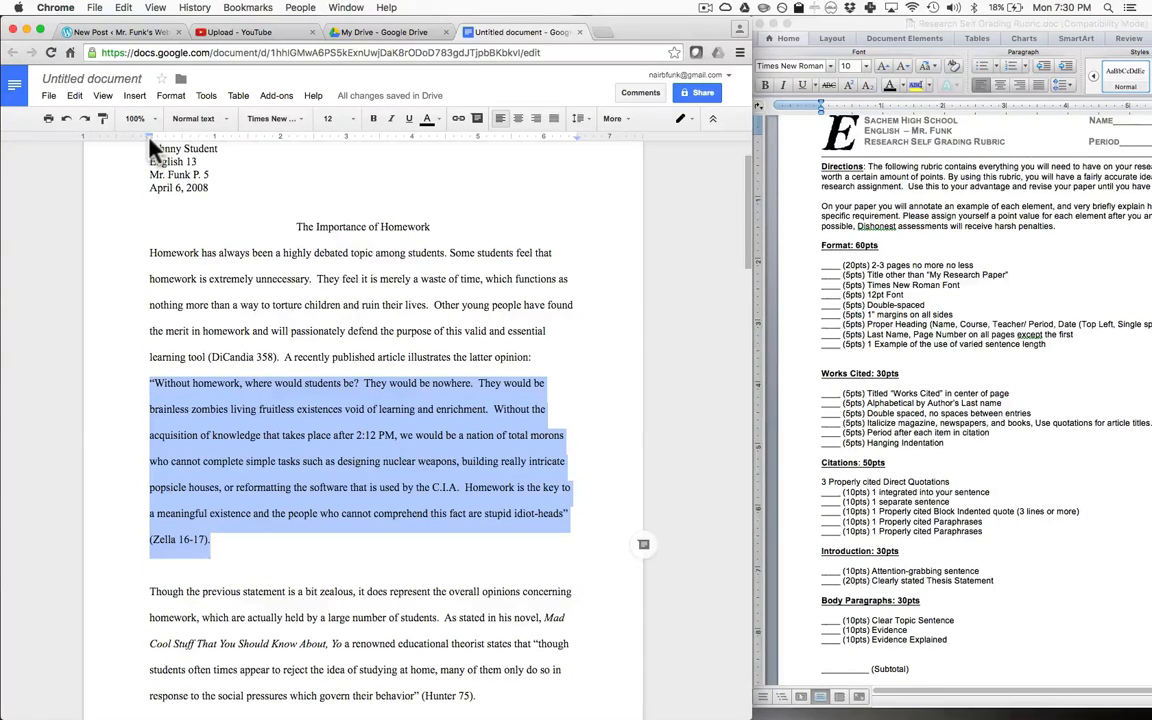
{"action": "left_click_drag", "start_coordinate": [150, 140], "coordinate": [215, 140]}
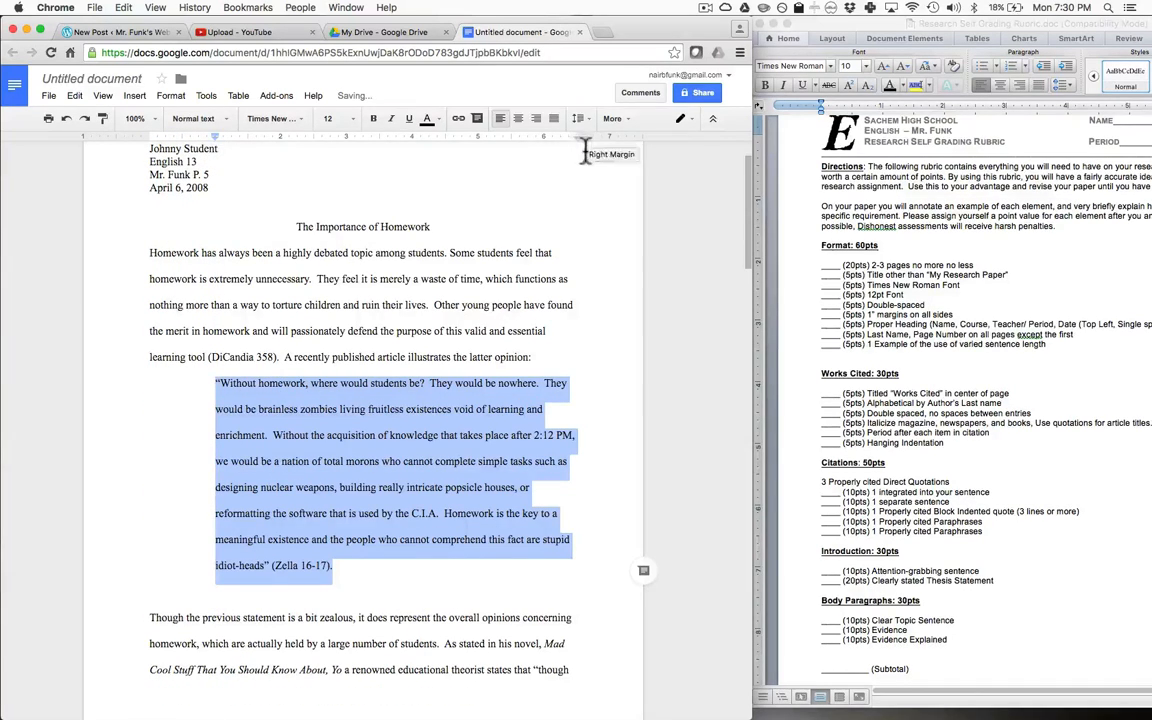
{"action": "left_click_drag", "start_coordinate": [577, 138], "coordinate": [511, 139]}
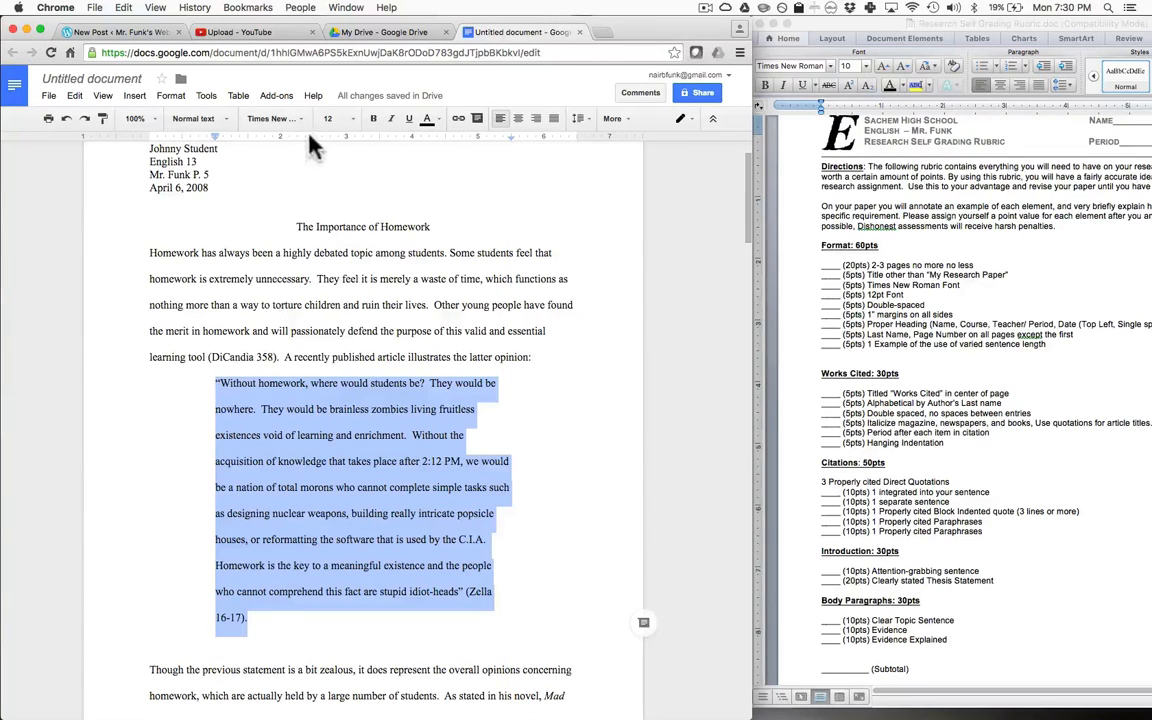
Apply single line spacing to the block-indented quotation on the first page and clear the selection
{"action": "left_click", "coordinate": [170, 96]}
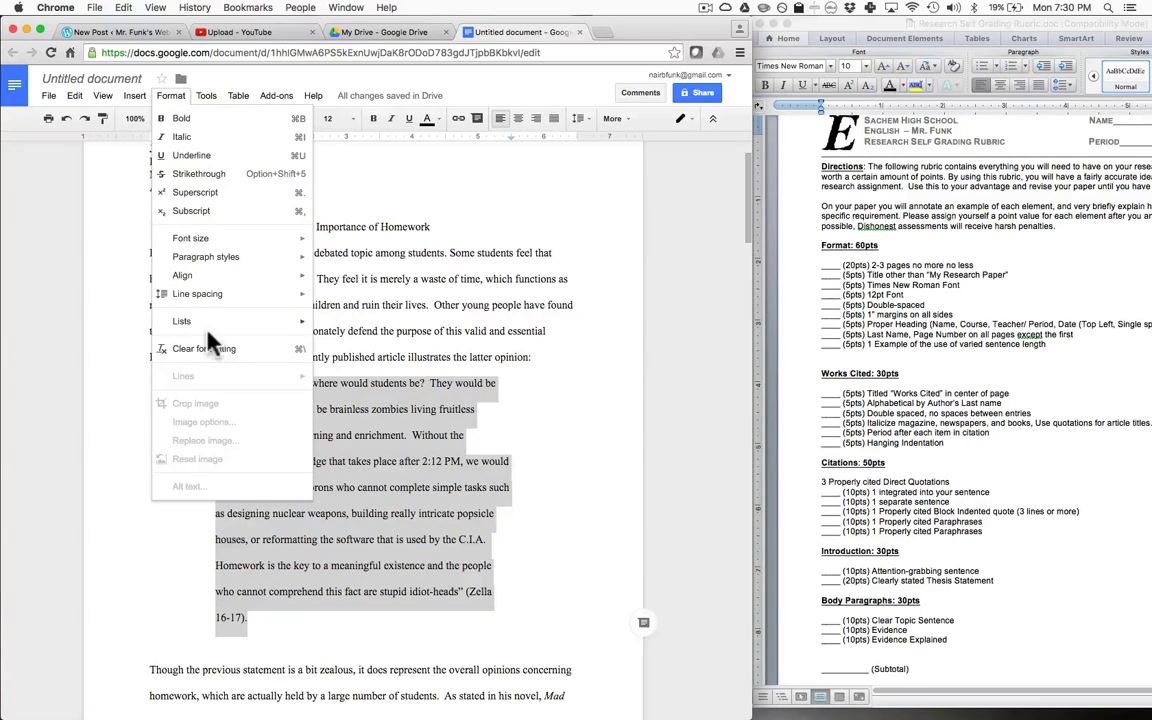
{"action": "mouse_move", "coordinate": [200, 295]}
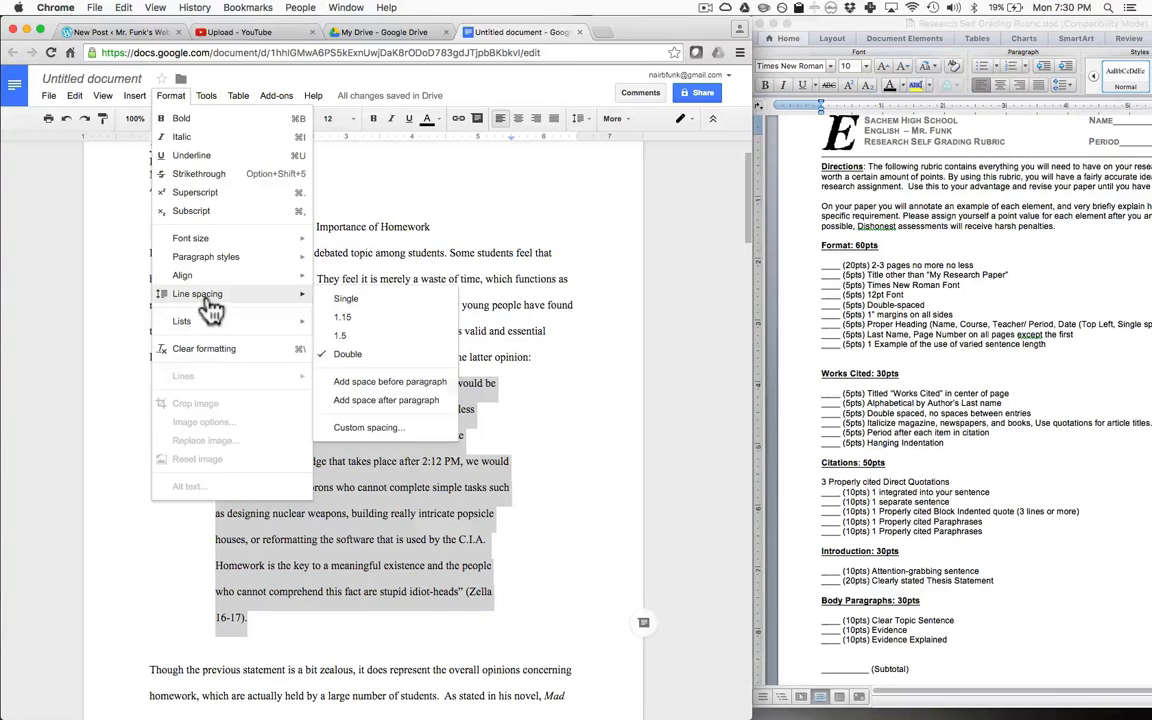
{"action": "left_click", "coordinate": [368, 294]}
{"action": "left_click", "coordinate": [349, 505]}
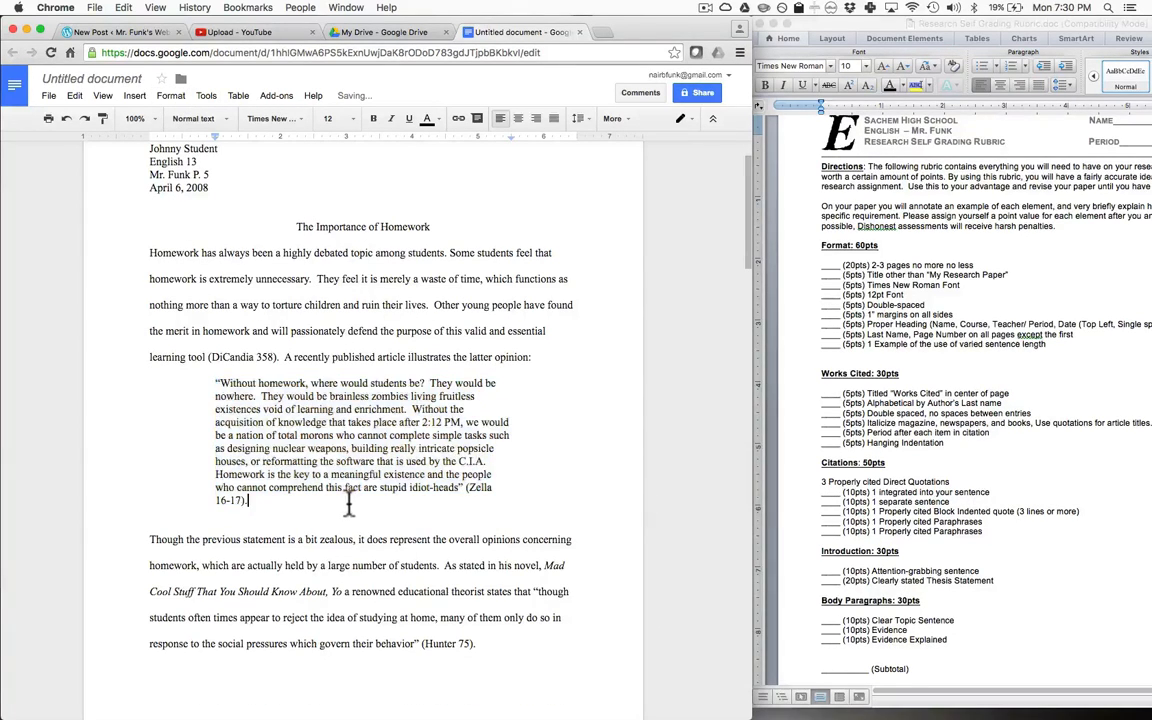
Indent the long quotation at the top half of page 2 by 1 inch on both the left and right sides
{"action": "scroll", "coordinate": [349, 505], "scroll_direction": "down", "scroll_amount": 1}
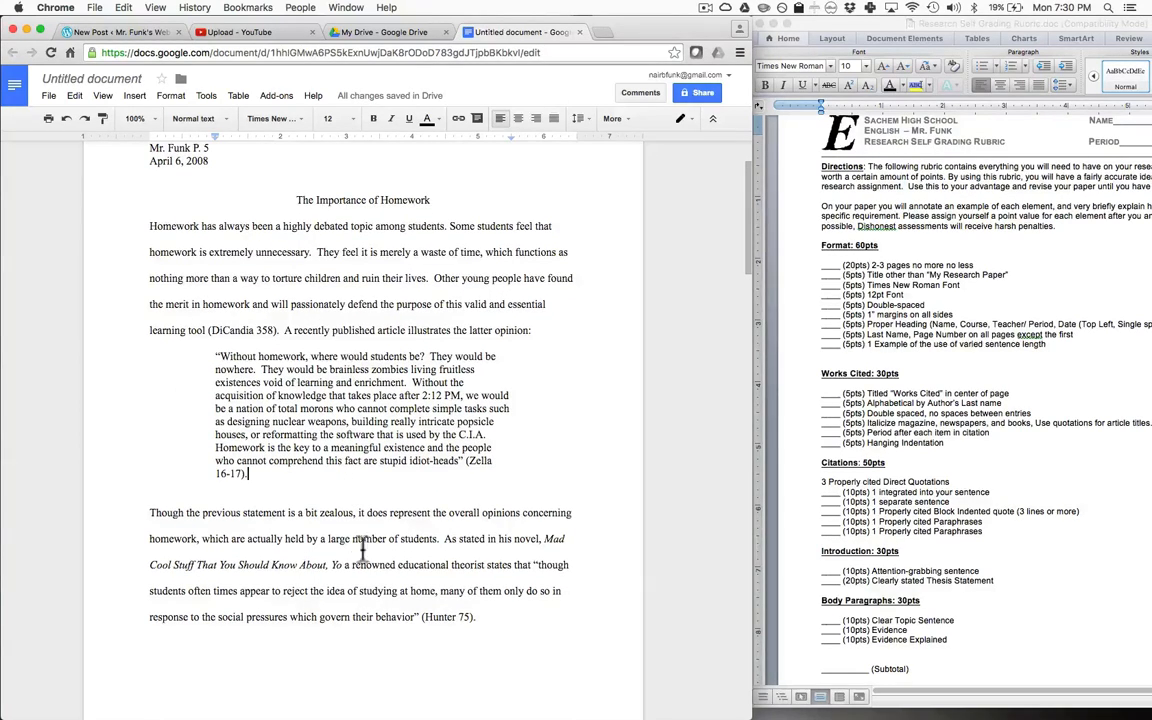
{"action": "scroll", "coordinate": [352, 548], "scroll_direction": "down", "scroll_amount": 5}
{"action": "scroll", "coordinate": [352, 548], "scroll_direction": "down", "scroll_amount": 4}
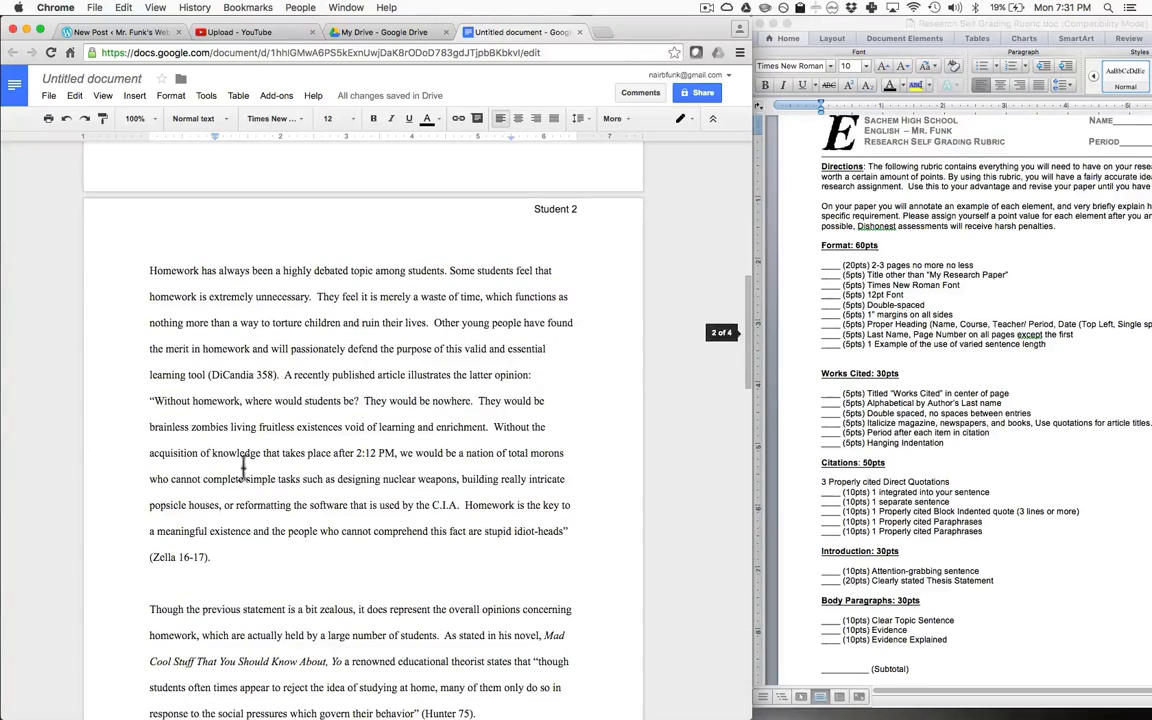
{"action": "left_click", "coordinate": [149, 401]}
{"action": "left_click_drag", "start_coordinate": [149, 401], "coordinate": [246, 557]}
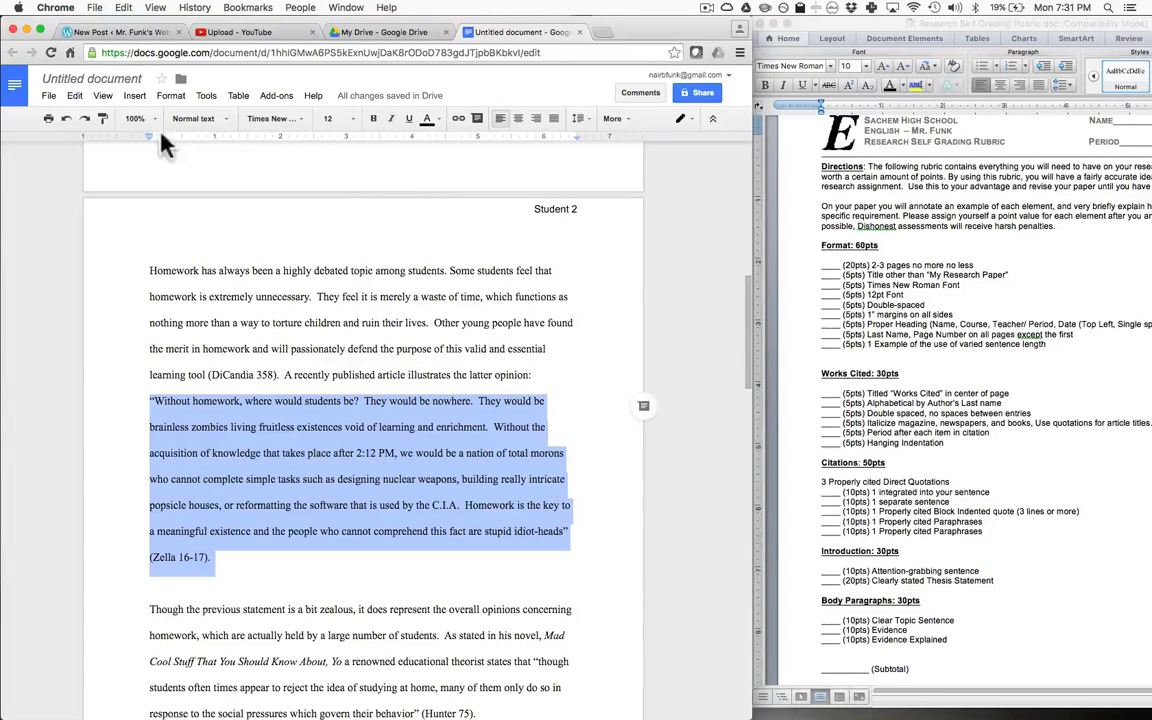
{"action": "mouse_move", "coordinate": [149, 135]}
{"action": "left_mouse_down"}
{"action": "mouse_move", "coordinate": [139, 134]}
{"action": "mouse_move", "coordinate": [214, 145]}
{"action": "left_mouse_up"}
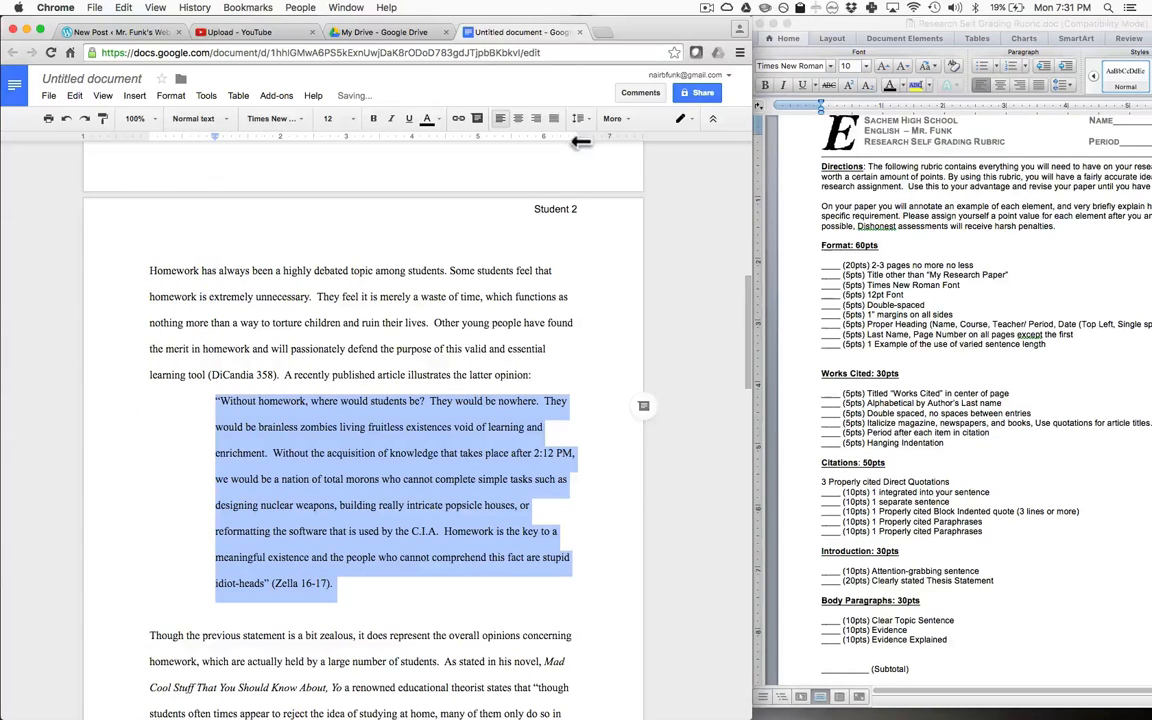
{"action": "left_click_drag", "start_coordinate": [576, 138], "coordinate": [511, 141]}
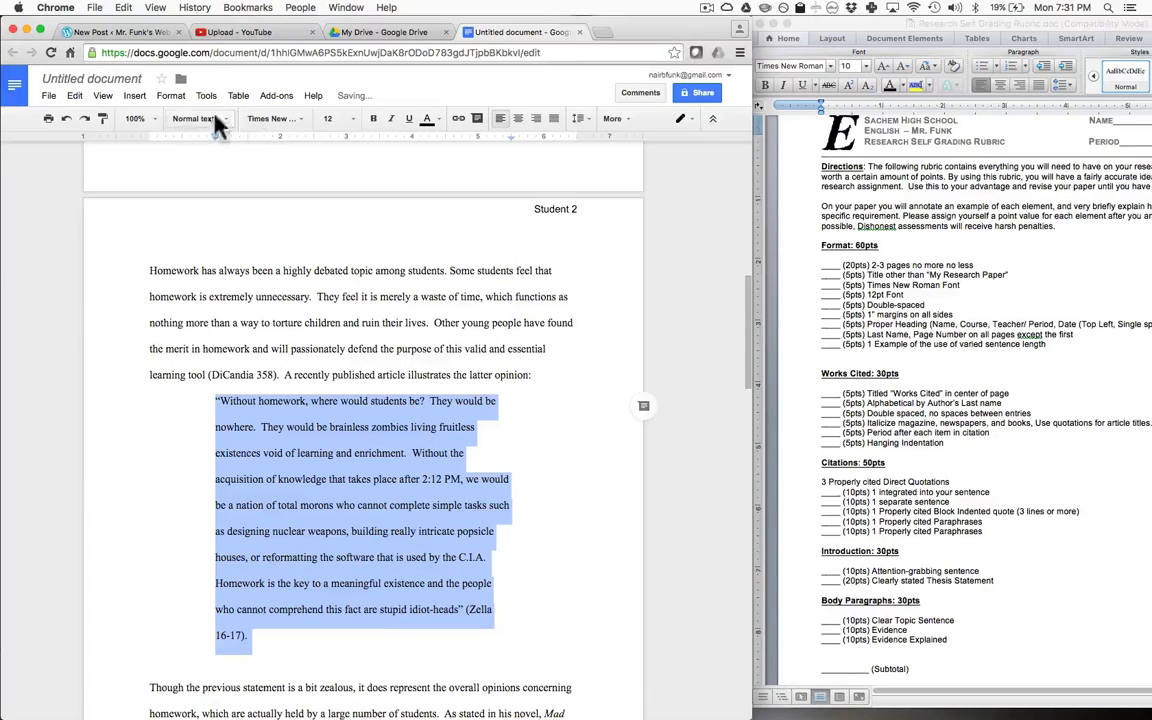
Set the line spacing of the indented page 2 quotation to single
{"action": "left_click", "coordinate": [171, 96]}
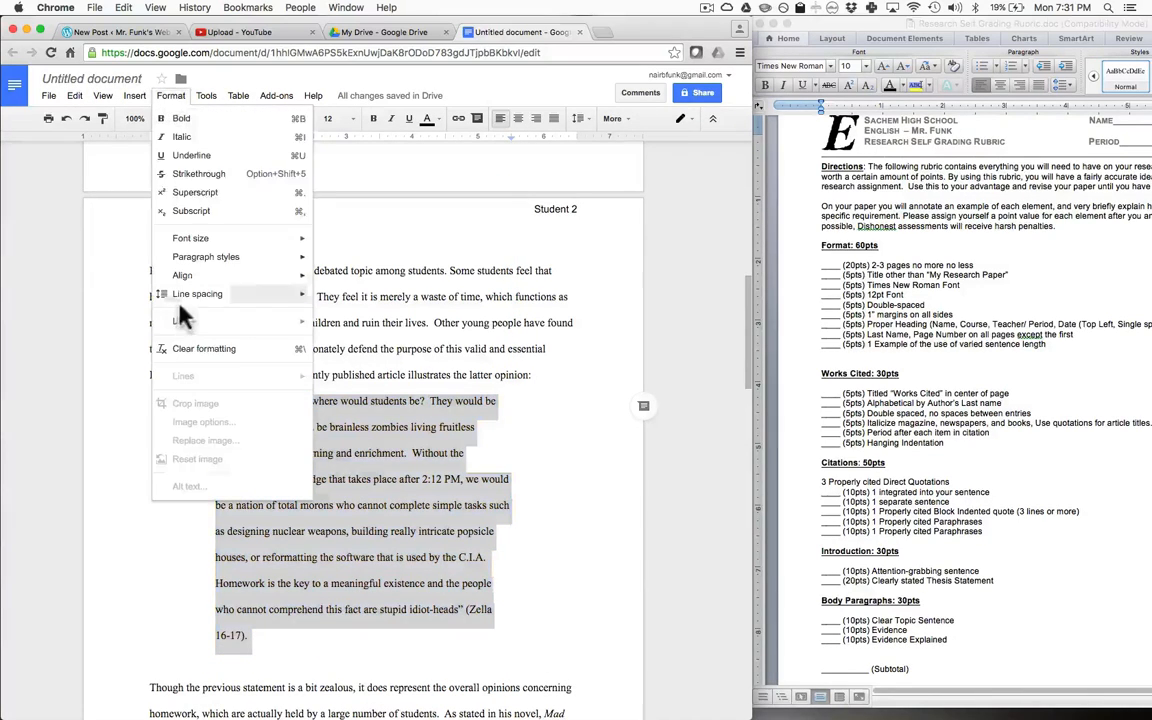
{"action": "mouse_move", "coordinate": [190, 300]}
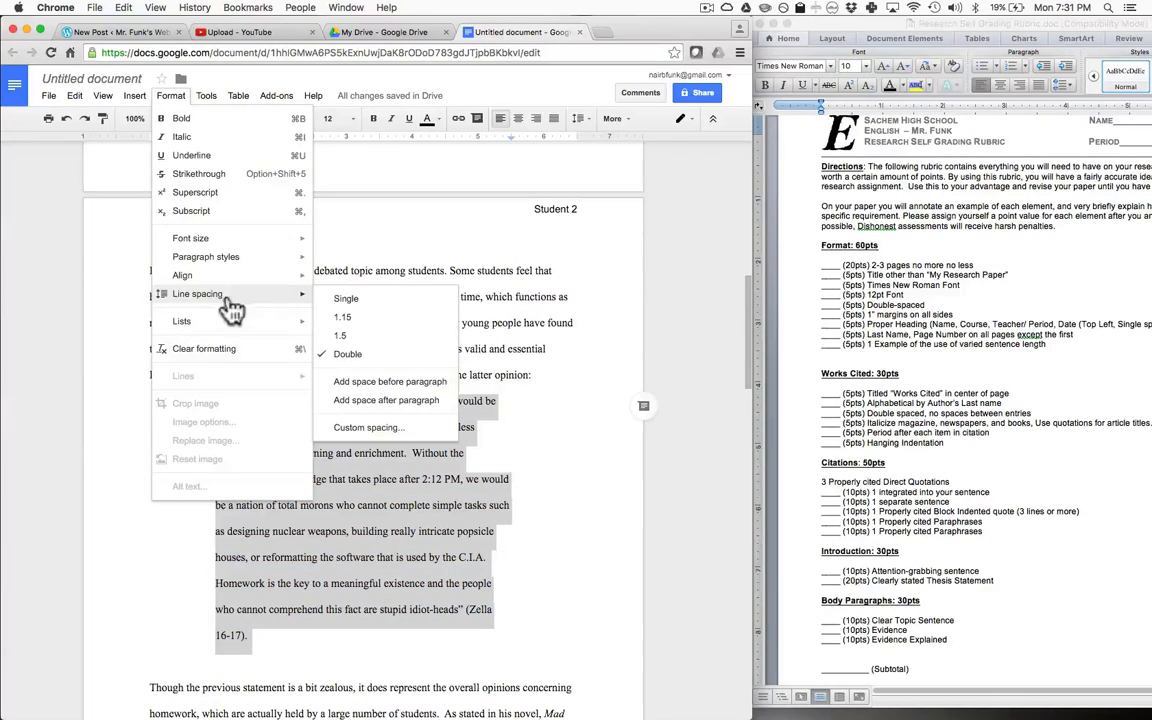
{"action": "left_click", "coordinate": [352, 298]}
Indent the long quotation that begins page 3 by 1 inch on both the left and right sides
{"action": "scroll", "coordinate": [400, 450], "scroll_direction": "down", "scroll_amount": 15}
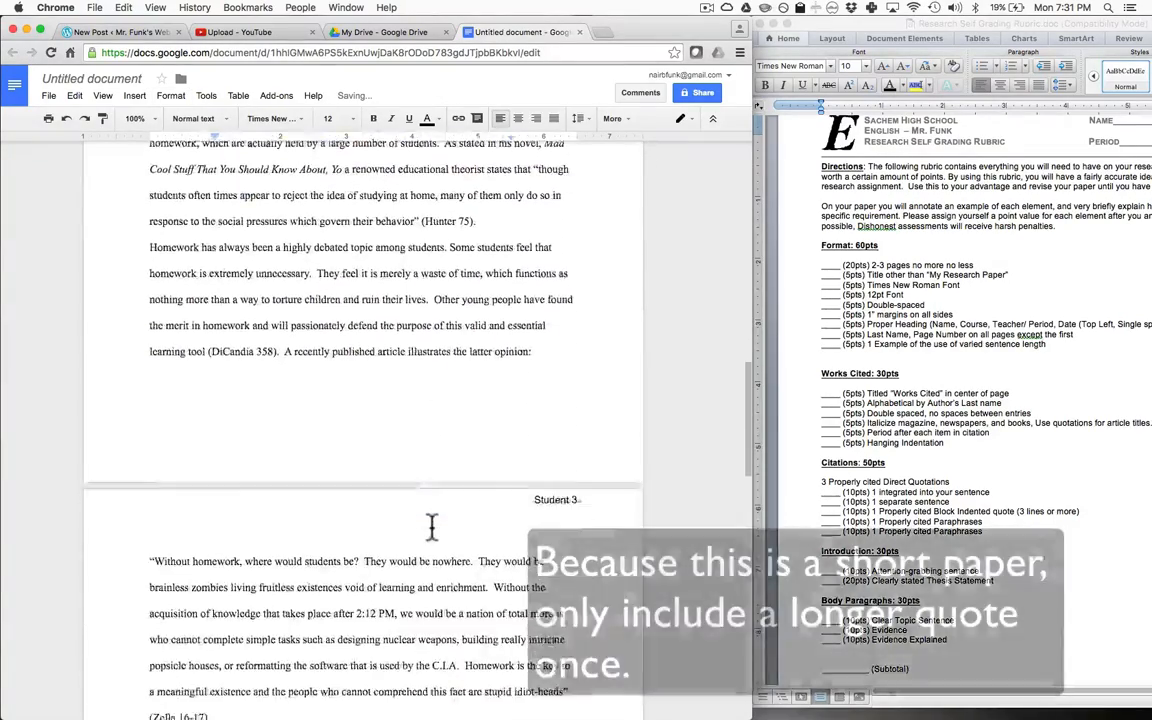
{"action": "left_click_drag", "start_coordinate": [212, 421], "coordinate": [149, 268]}
{"action": "left_click", "coordinate": [148, 137]}
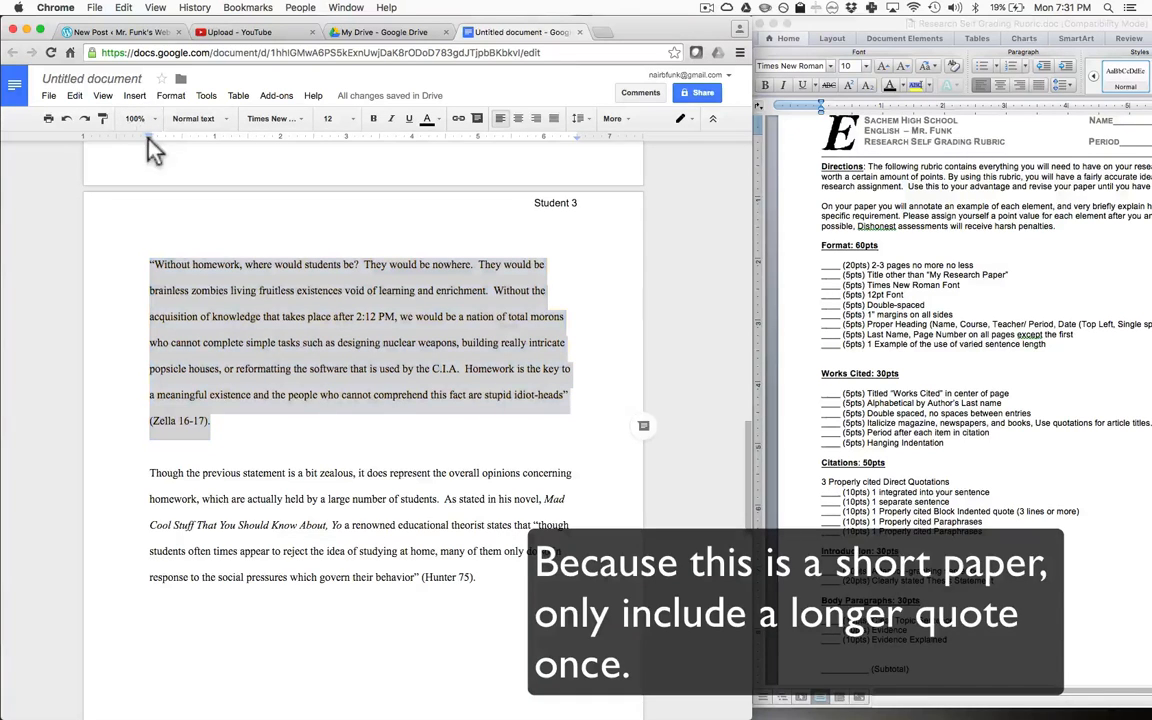
{"action": "left_click_drag", "start_coordinate": [150, 140], "coordinate": [214, 138]}
{"action": "left_click_drag", "start_coordinate": [579, 140], "coordinate": [513, 150]}
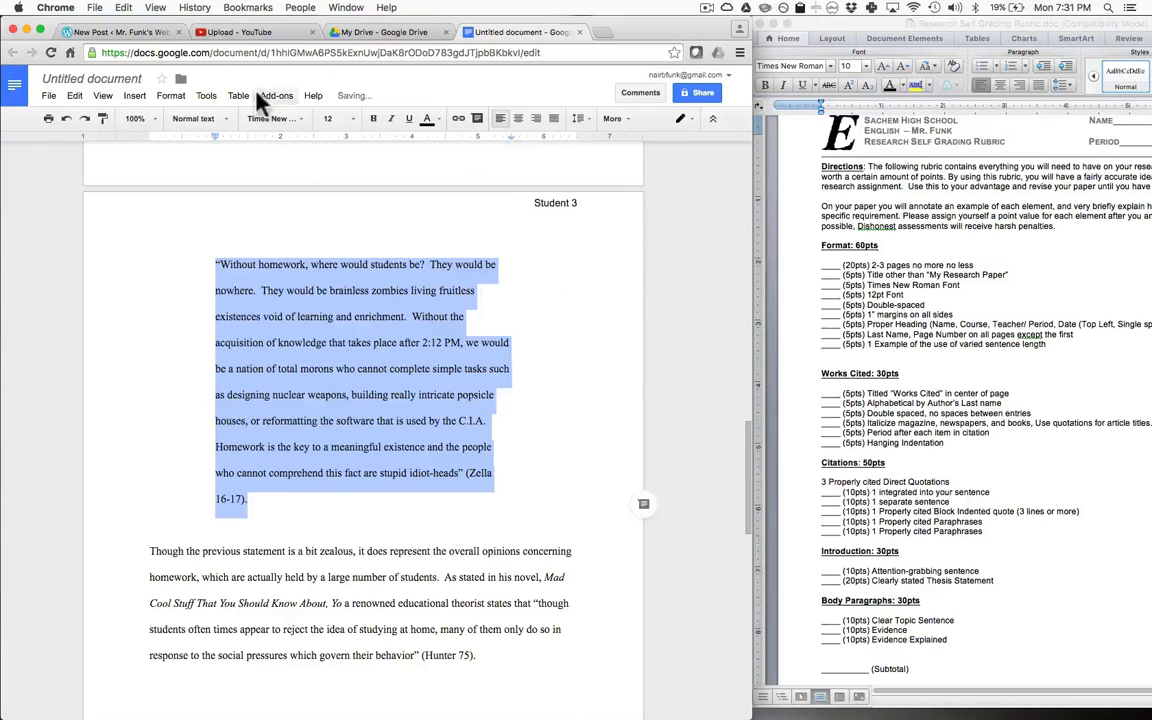
Apply single line spacing to the indented page 3 quotation and deselect it
{"action": "left_click", "coordinate": [172, 97]}
{"action": "mouse_move", "coordinate": [186, 292]}
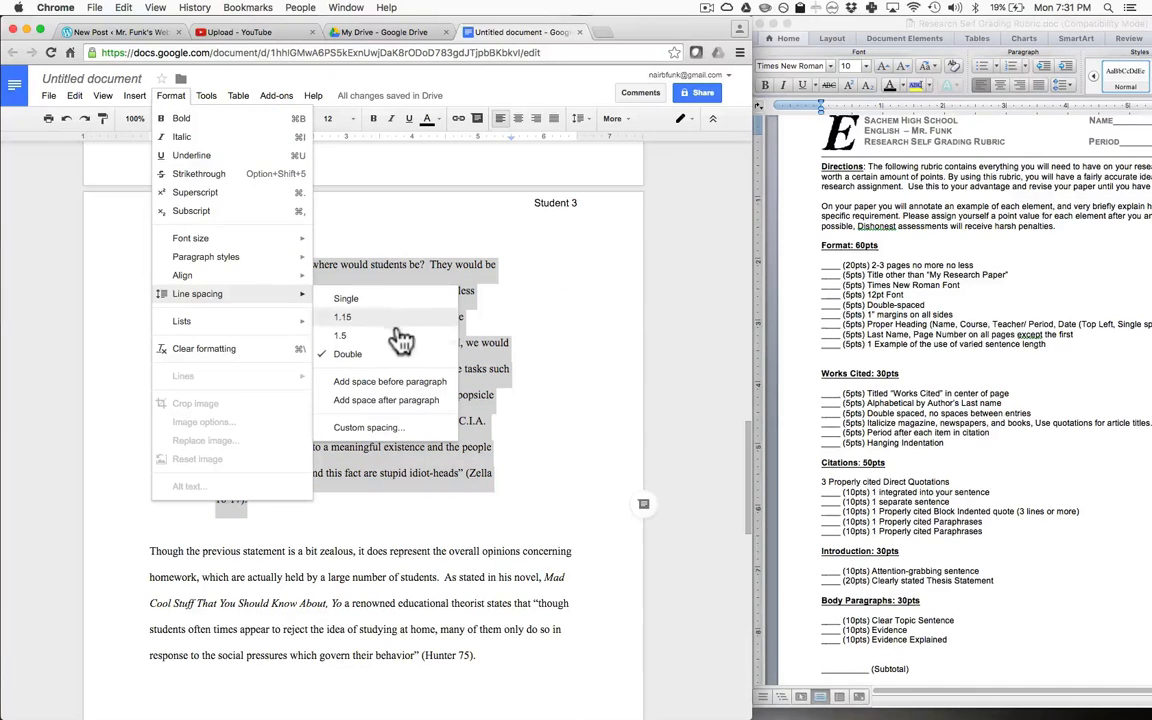
{"action": "left_click", "coordinate": [380, 300]}
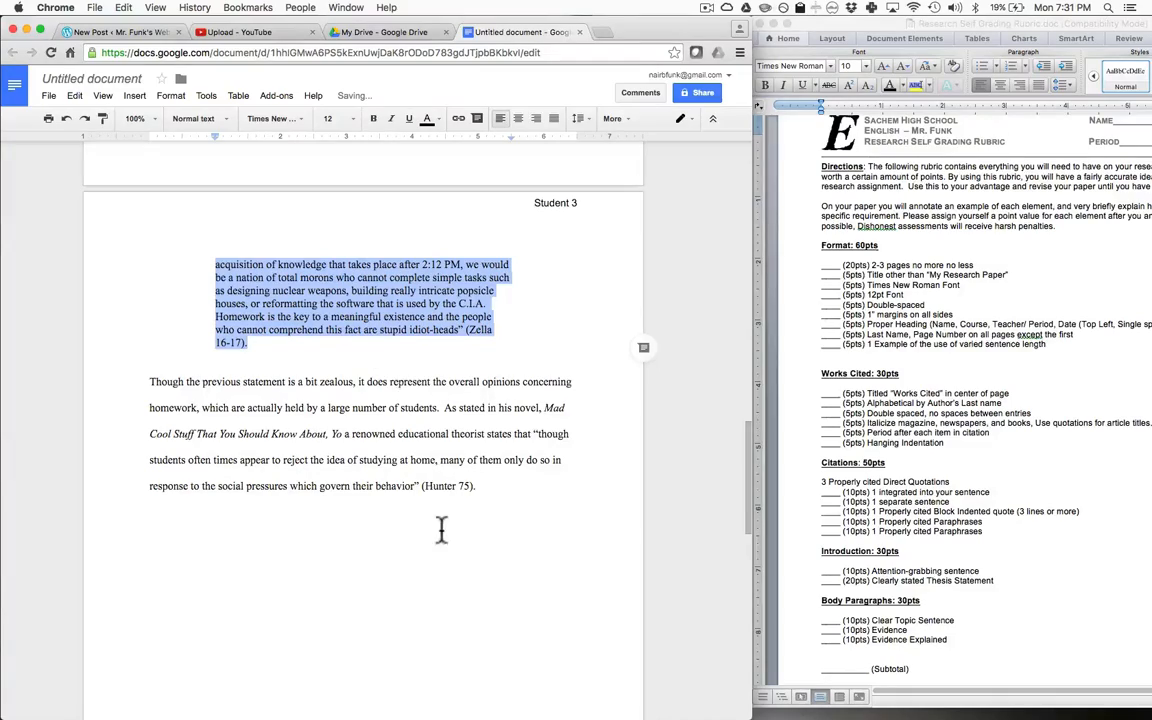
{"action": "left_click", "coordinate": [430, 372]}
Review the paper's paraphrase, block quotations and integrated quotation, including their parenthetical citations, against the rubric's citation requirements
{"action": "scroll", "coordinate": [431, 372], "scroll_direction": "up", "scroll_amount": 5}
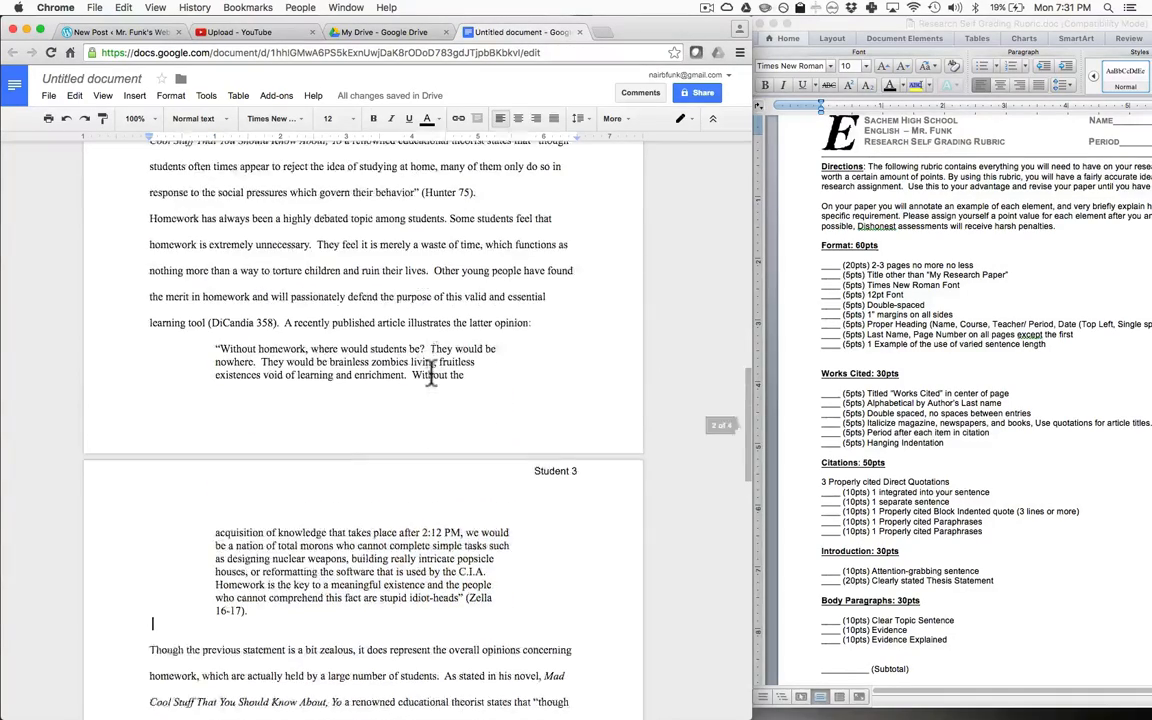
{"action": "scroll", "coordinate": [432, 372], "scroll_direction": "up", "scroll_amount": 4}
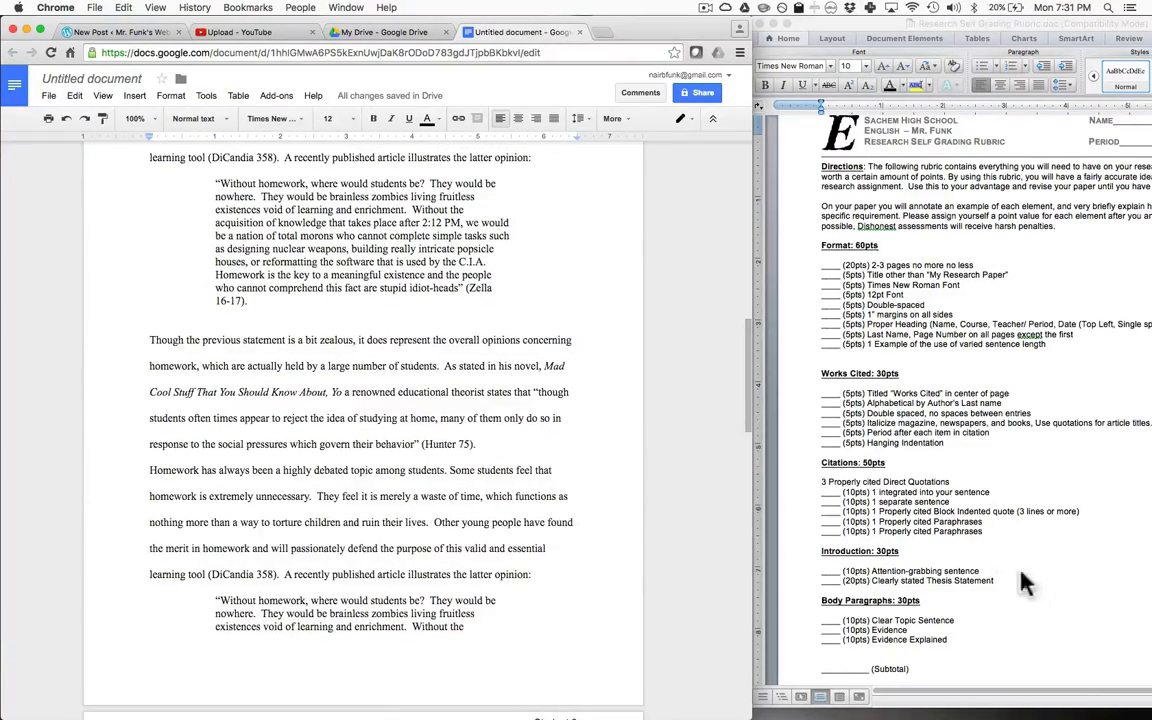
{"action": "scroll", "coordinate": [464, 421], "scroll_direction": "up", "scroll_amount": 10}
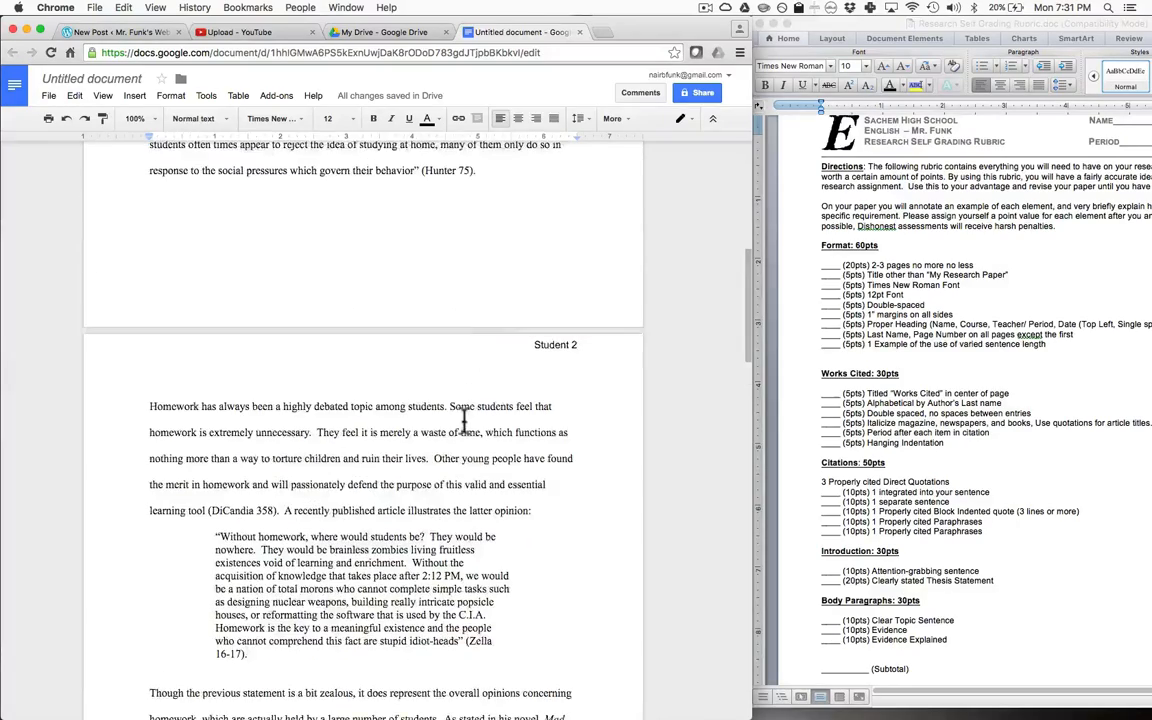
{"action": "scroll", "coordinate": [464, 421], "scroll_direction": "up", "scroll_amount": 6}
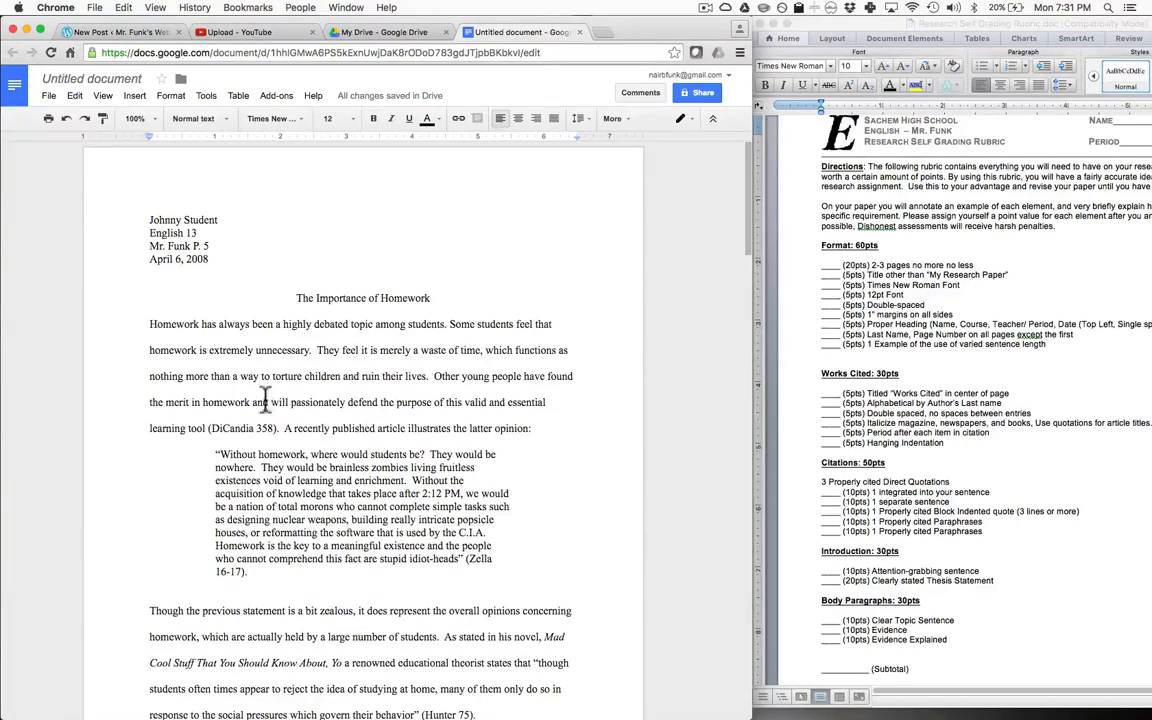
{"action": "left_click_drag", "start_coordinate": [277, 428], "coordinate": [316, 347]}
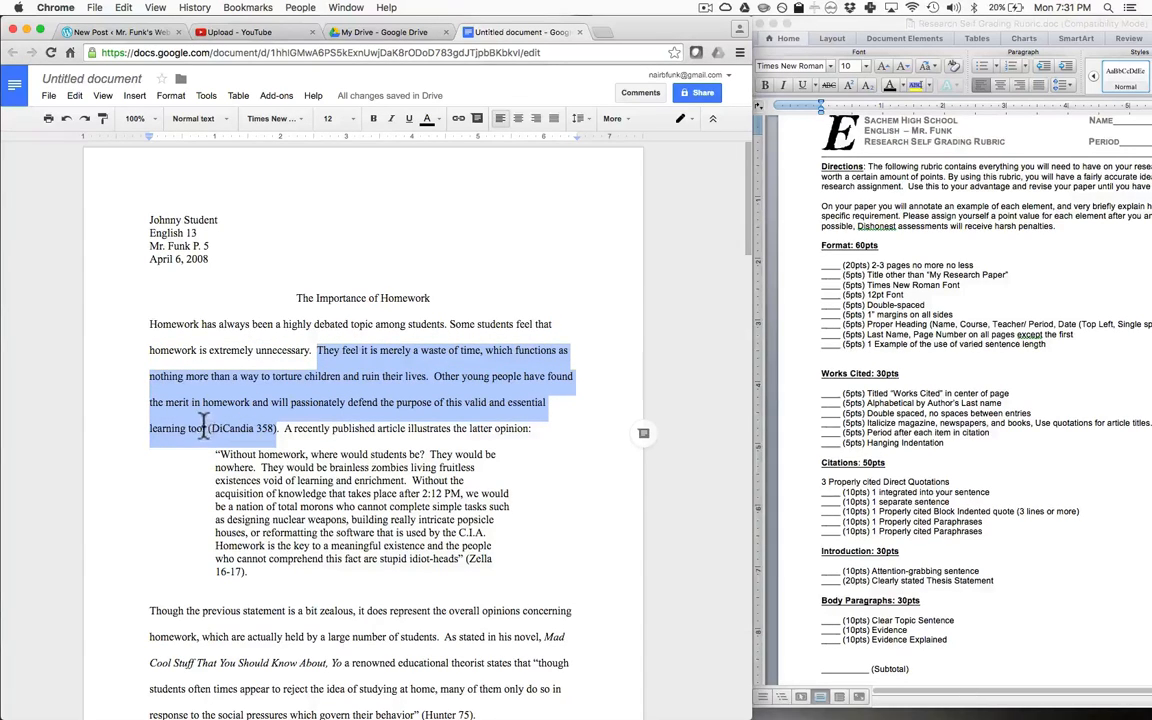
{"action": "scroll", "coordinate": [300, 490], "scroll_direction": "down", "scroll_amount": 5}
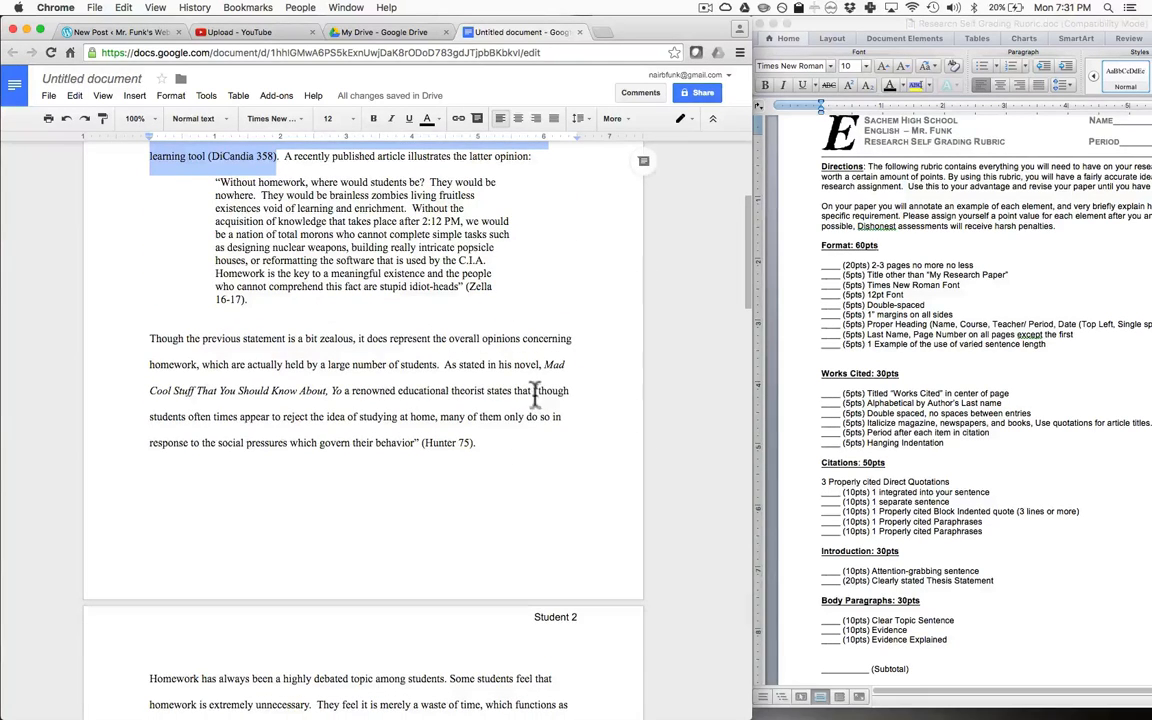
{"action": "left_click_drag", "start_coordinate": [535, 391], "coordinate": [418, 450]}
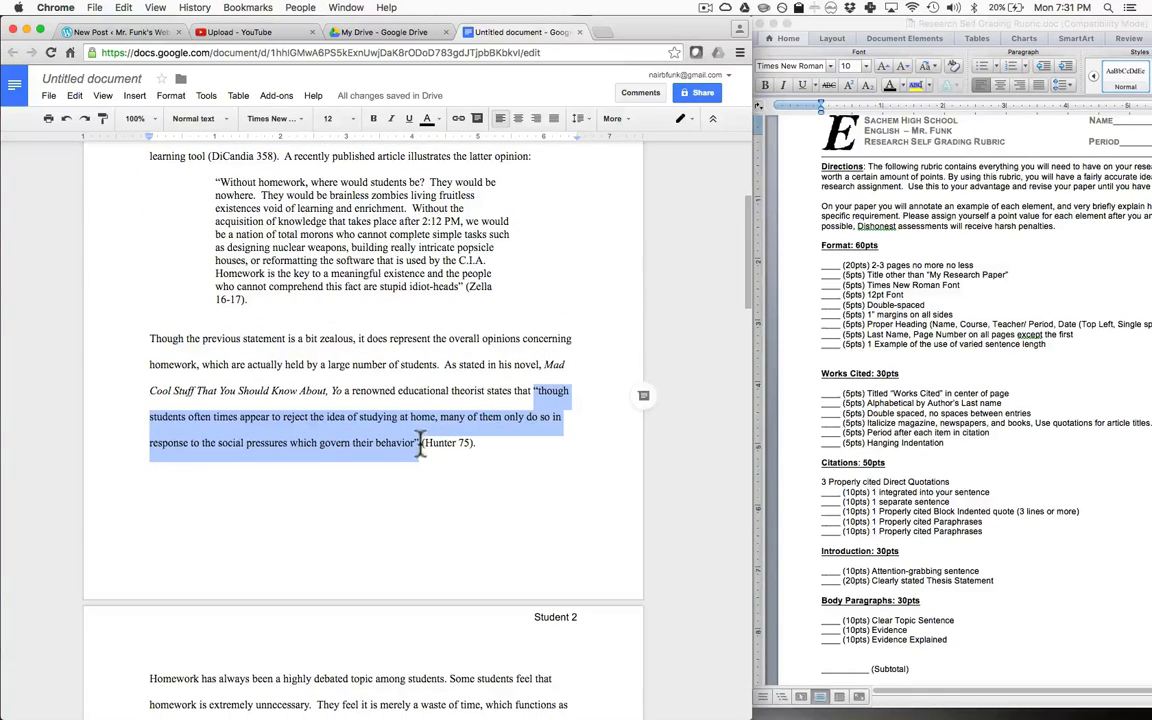
{"action": "left_click", "coordinate": [471, 447]}
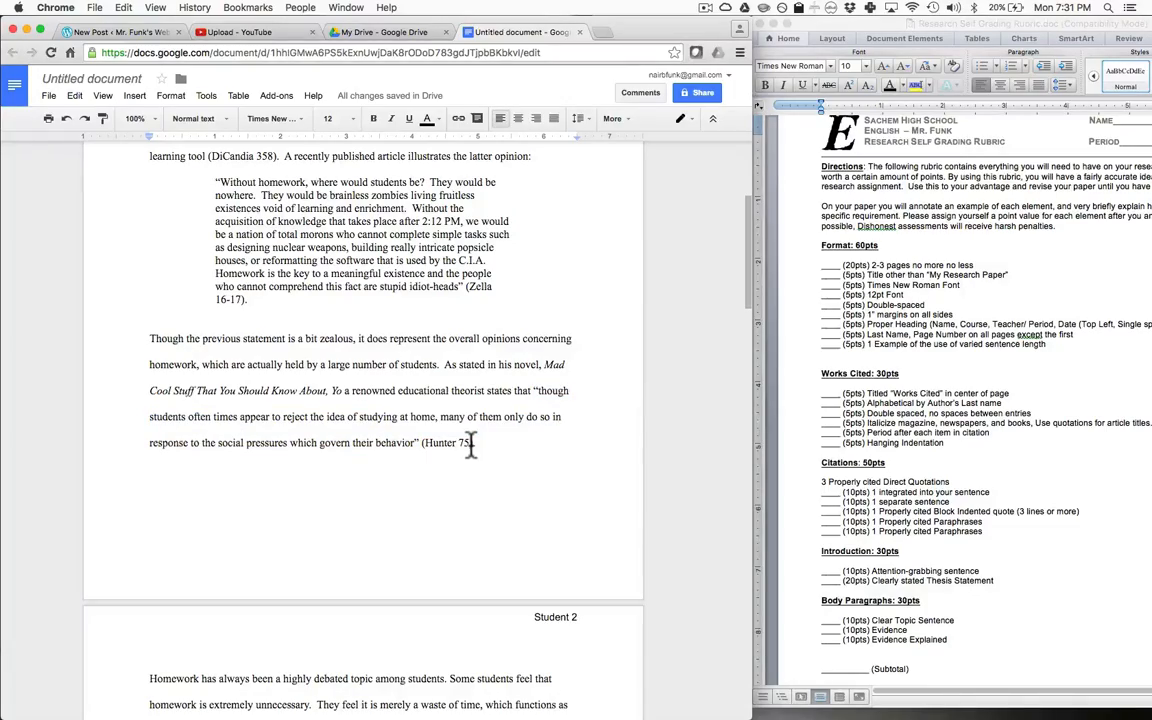
{"action": "scroll", "coordinate": [471, 447], "scroll_direction": "down", "scroll_amount": 6}
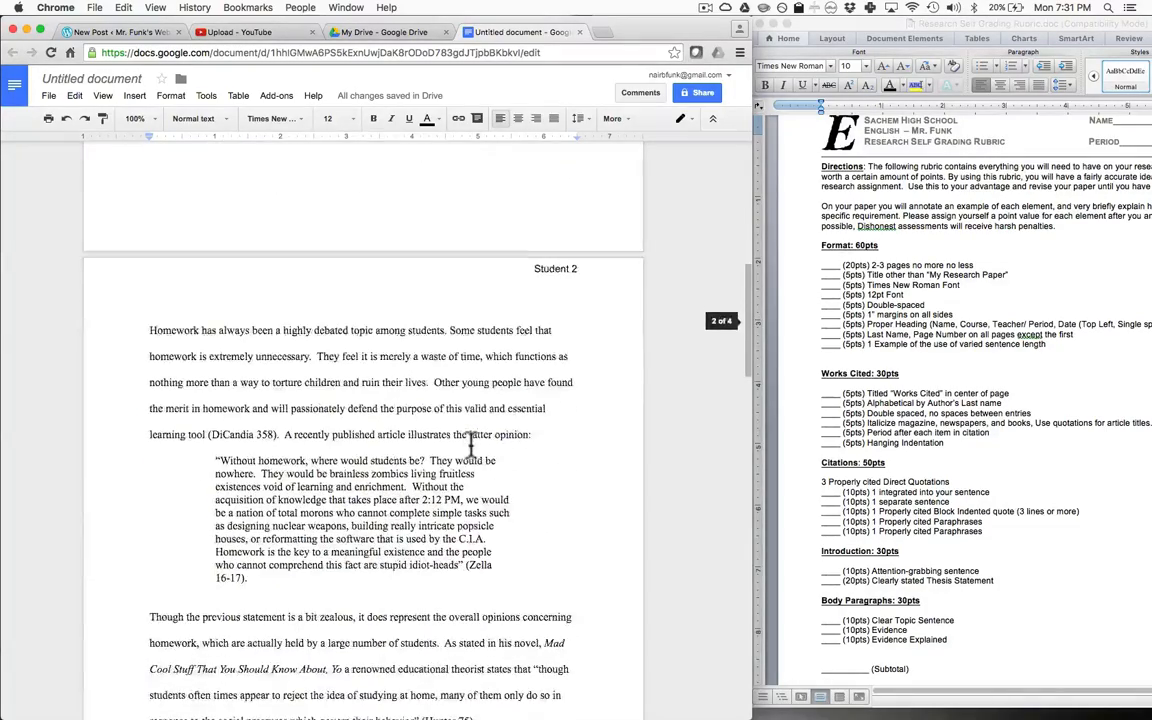
{"action": "scroll", "coordinate": [471, 447], "scroll_direction": "down", "scroll_amount": 15}
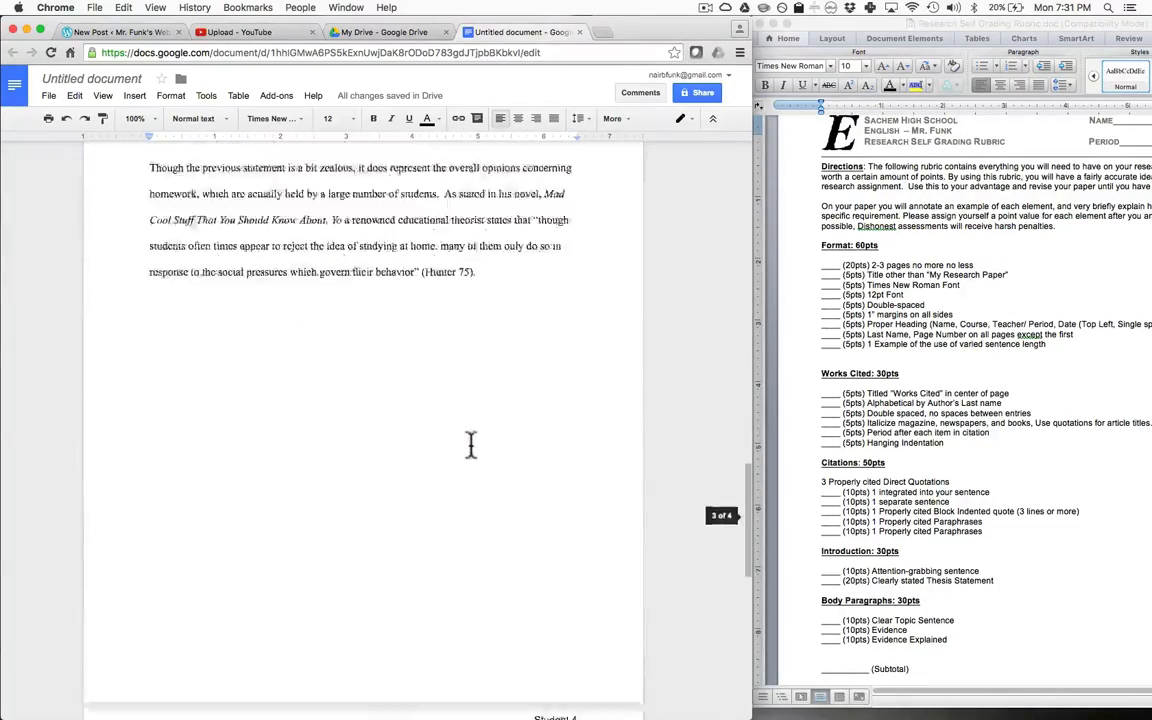
{"action": "scroll", "coordinate": [471, 447], "scroll_direction": "up", "scroll_amount": 6}
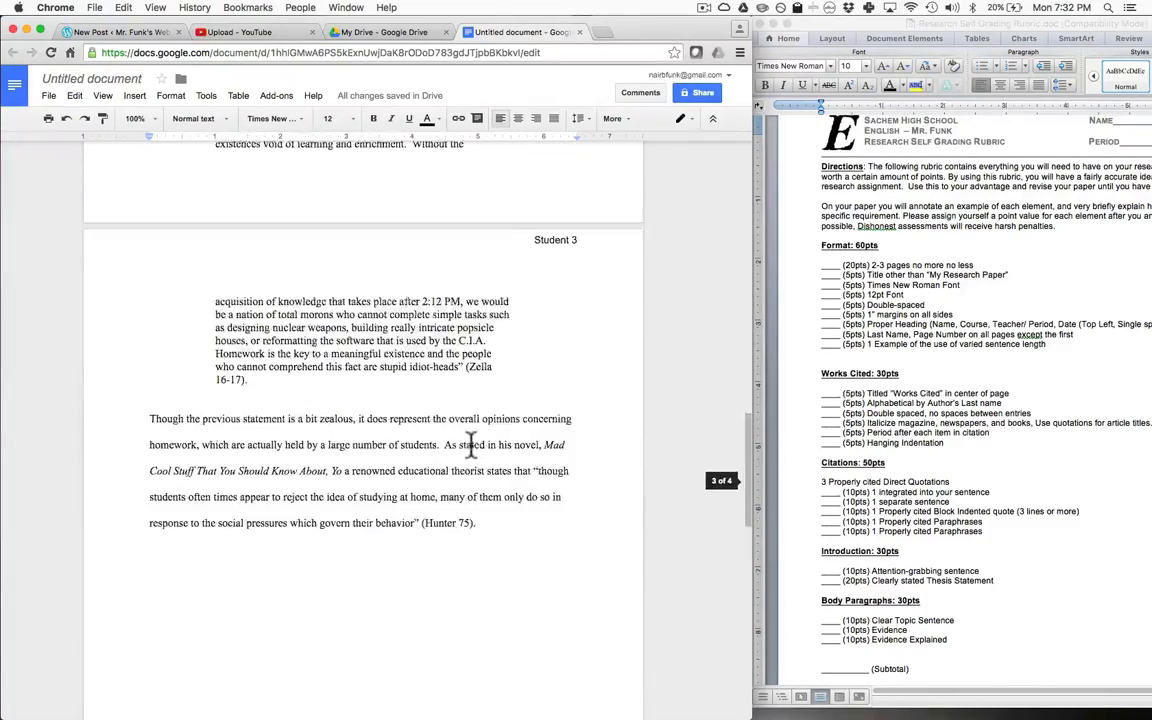
{"action": "scroll", "coordinate": [471, 447], "scroll_direction": "up", "scroll_amount": 10}
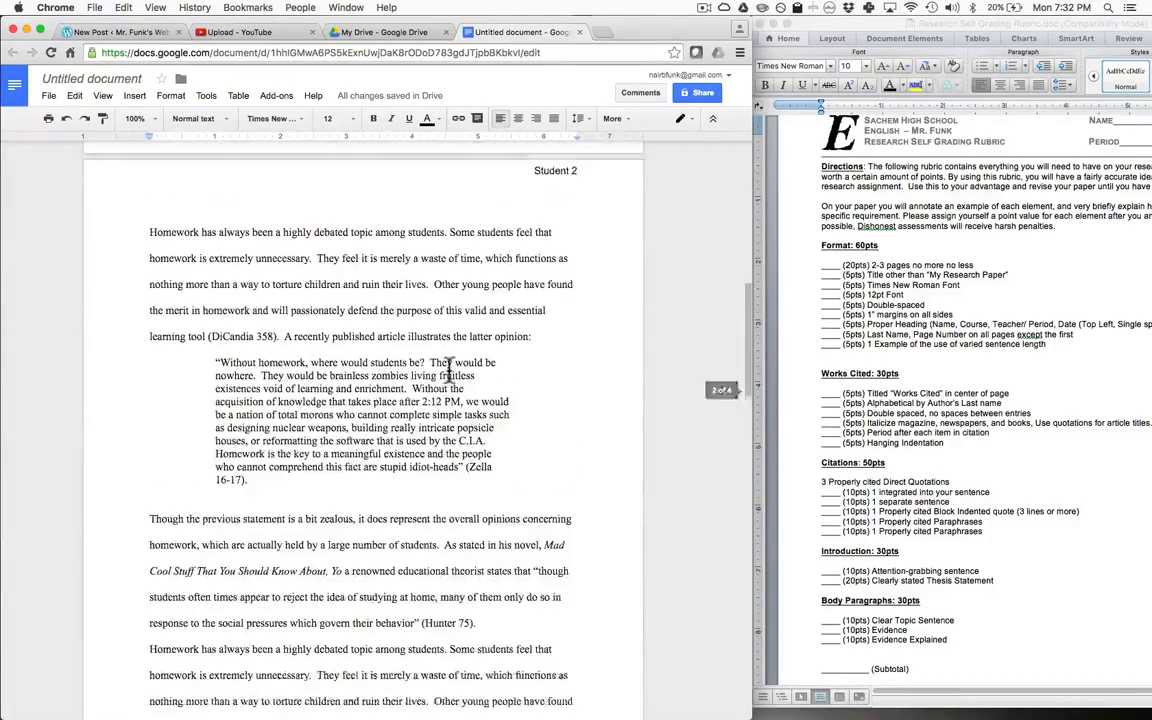
{"action": "scroll", "coordinate": [449, 366], "scroll_direction": "up", "scroll_amount": 4}
Delete the empty lines above the first source entry on the last page
{"action": "scroll", "coordinate": [449, 366], "scroll_direction": "down", "scroll_amount": 20}
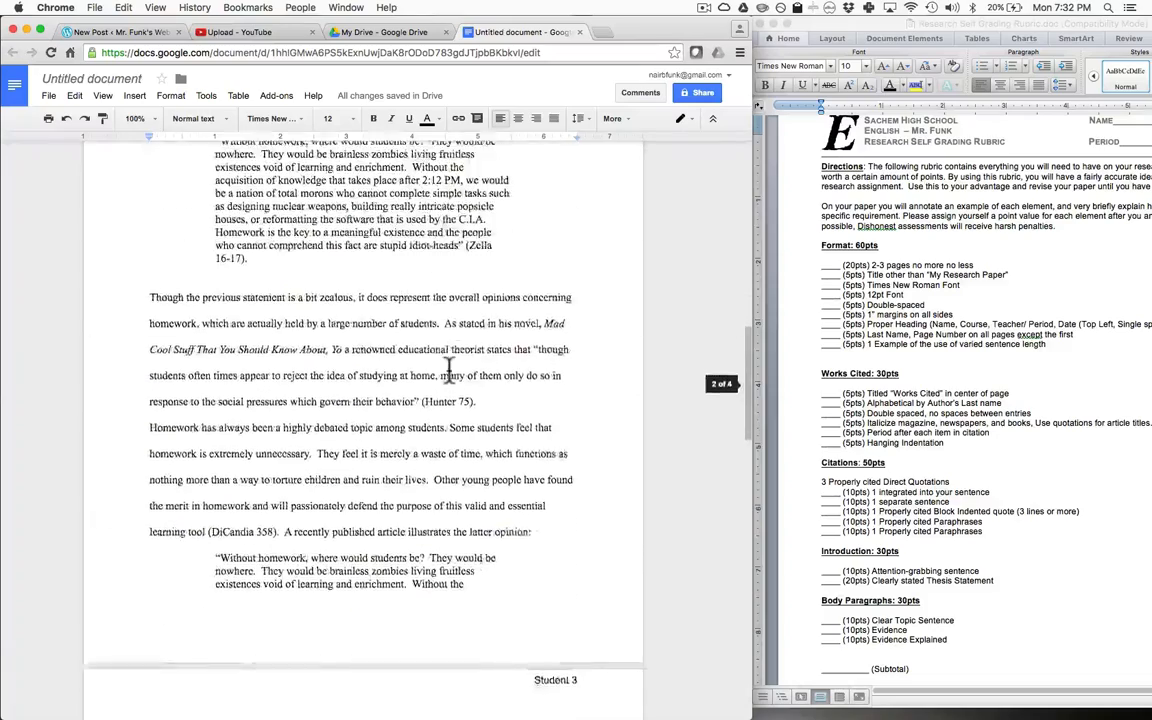
{"action": "scroll", "coordinate": [449, 370], "scroll_direction": "down", "scroll_amount": 8}
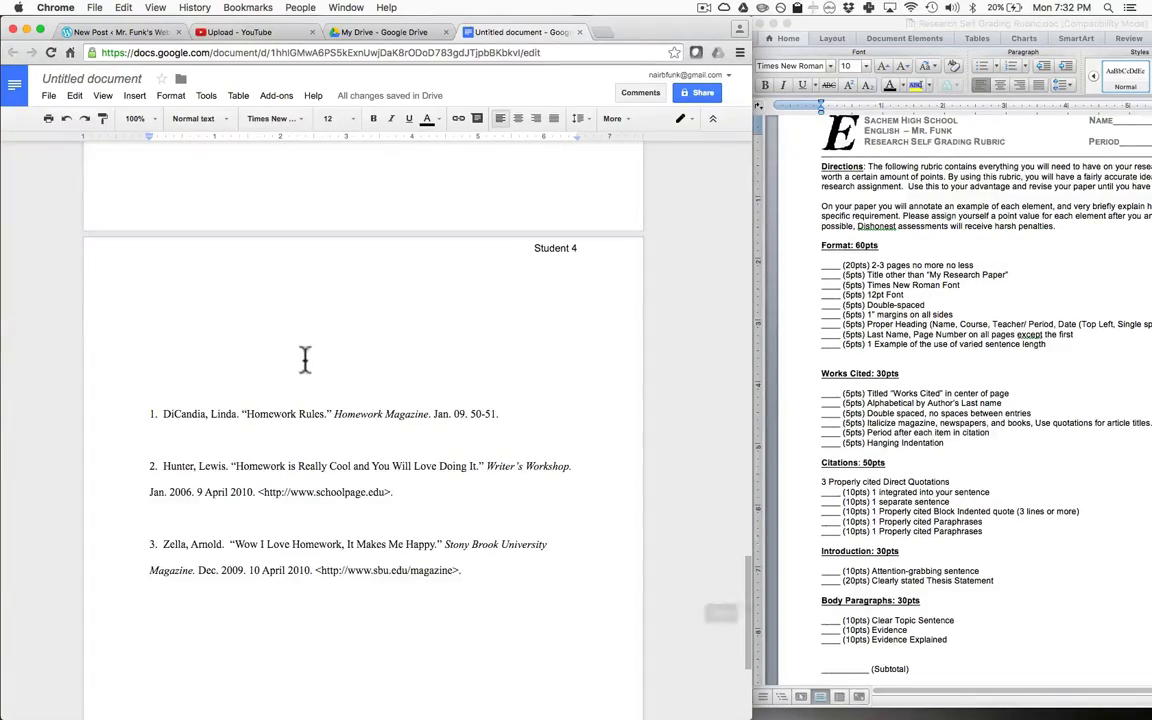
{"action": "left_click", "coordinate": [313, 270]}
{"action": "left_click_drag", "start_coordinate": [314, 300], "coordinate": [330, 390]}
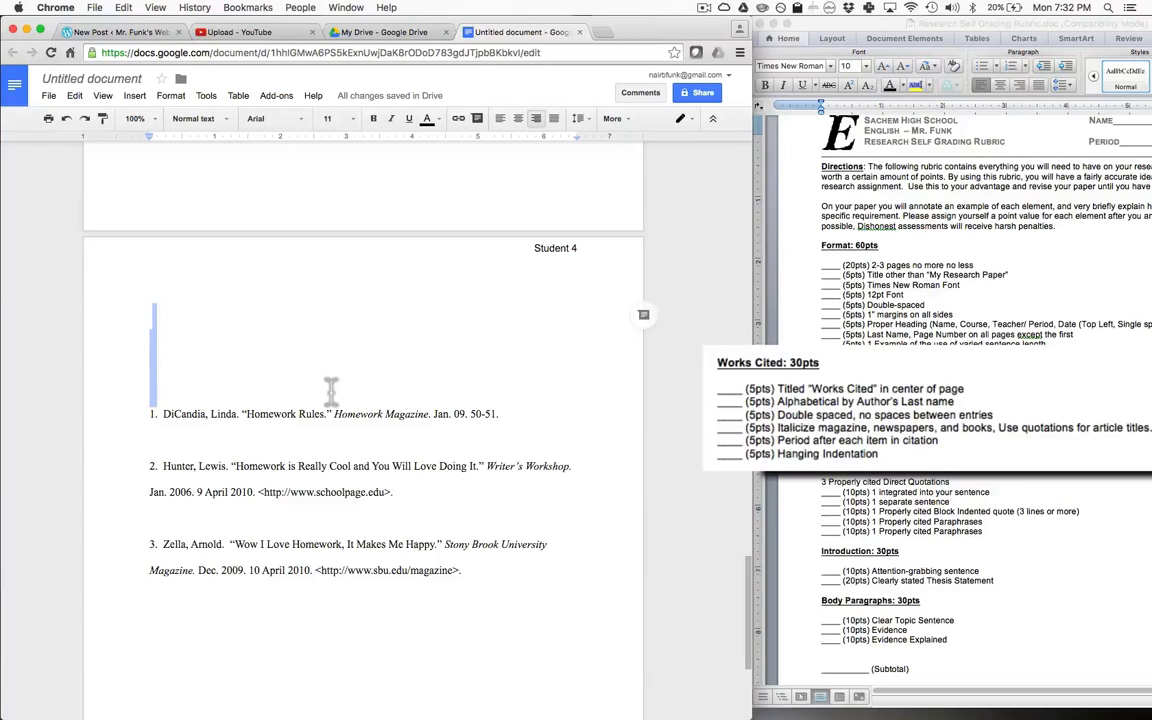
{"action": "key", "text": "BackSpace"}
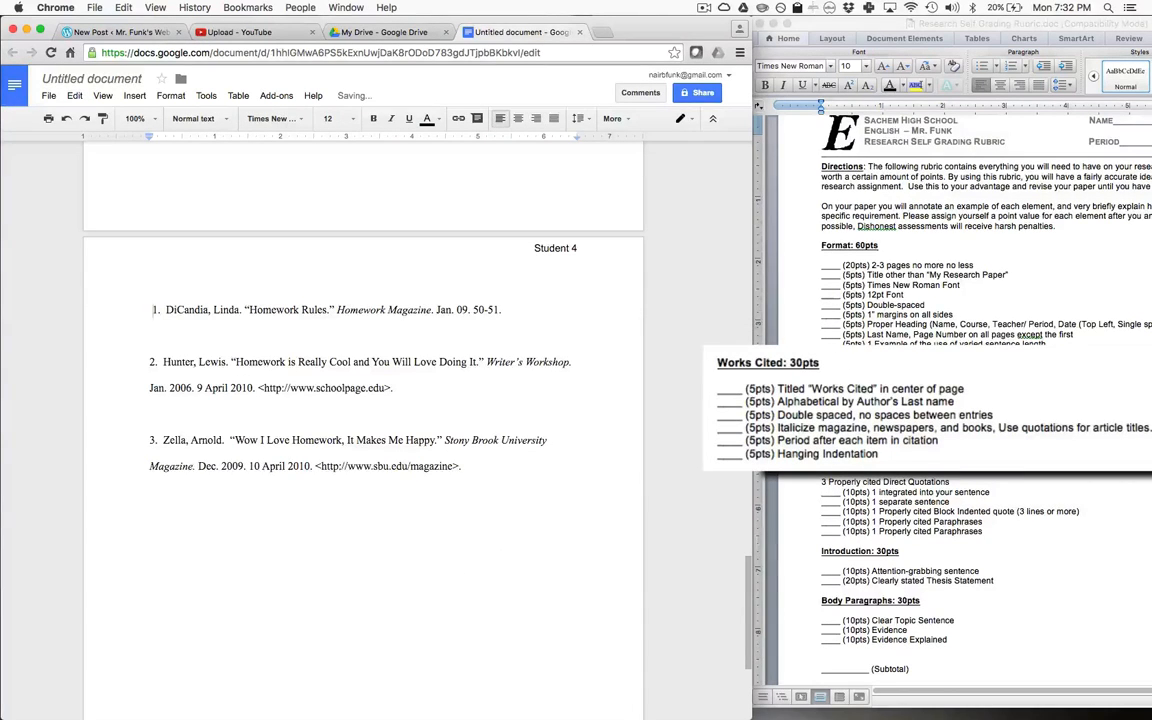
Add the title "Works Cited" on its own line above the source entries and center it
{"action": "key", "text": "Return"}
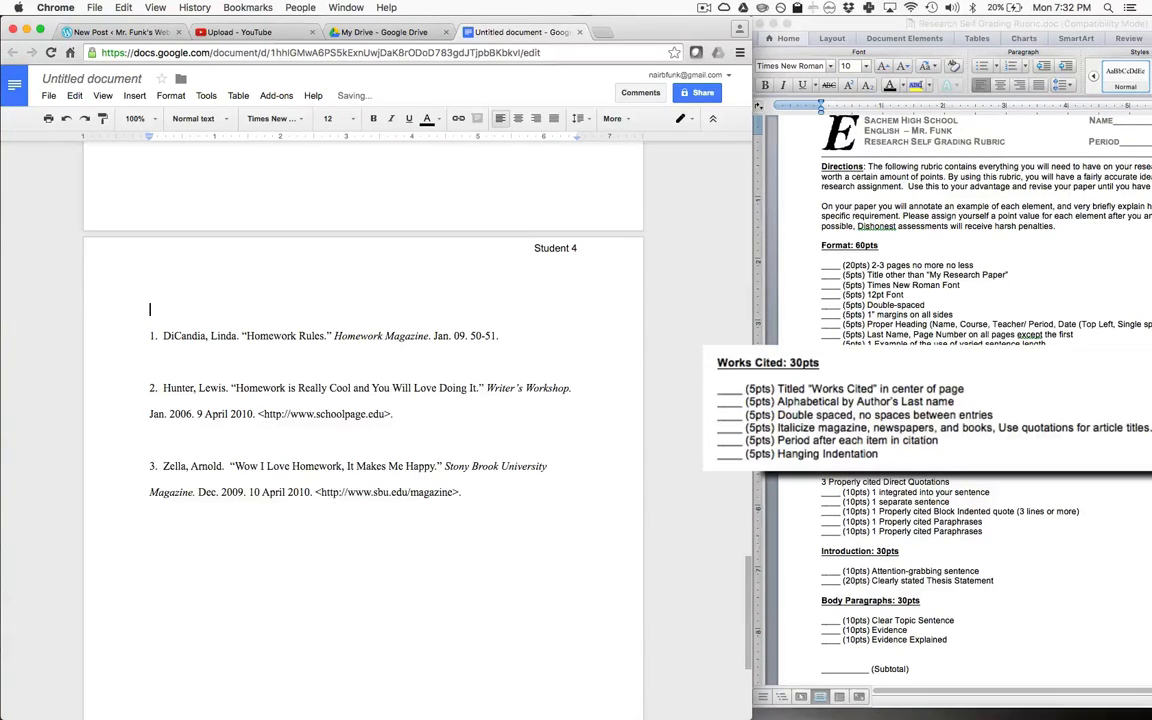
{"action": "type", "text": "Works Cited"}
{"action": "left_click_drag", "start_coordinate": [209, 310], "coordinate": [151, 311]}
{"action": "left_click", "coordinate": [520, 120]}
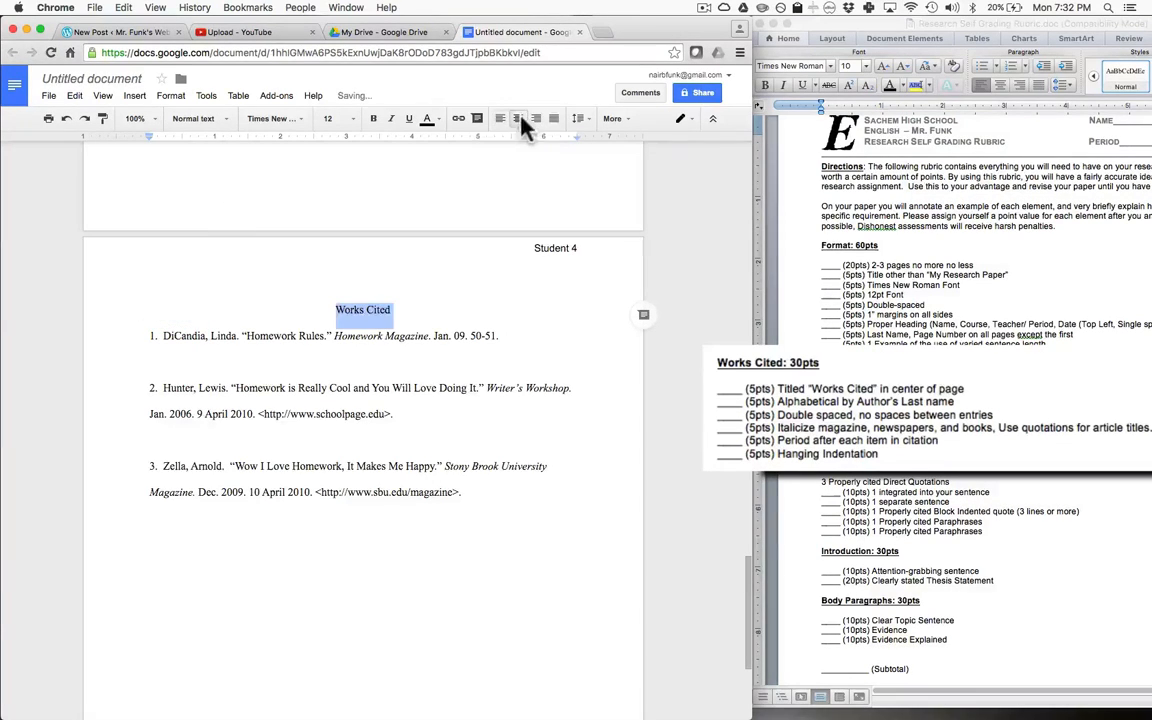
Remove the blank line between the first and second source entries
{"action": "left_click", "coordinate": [394, 388]}
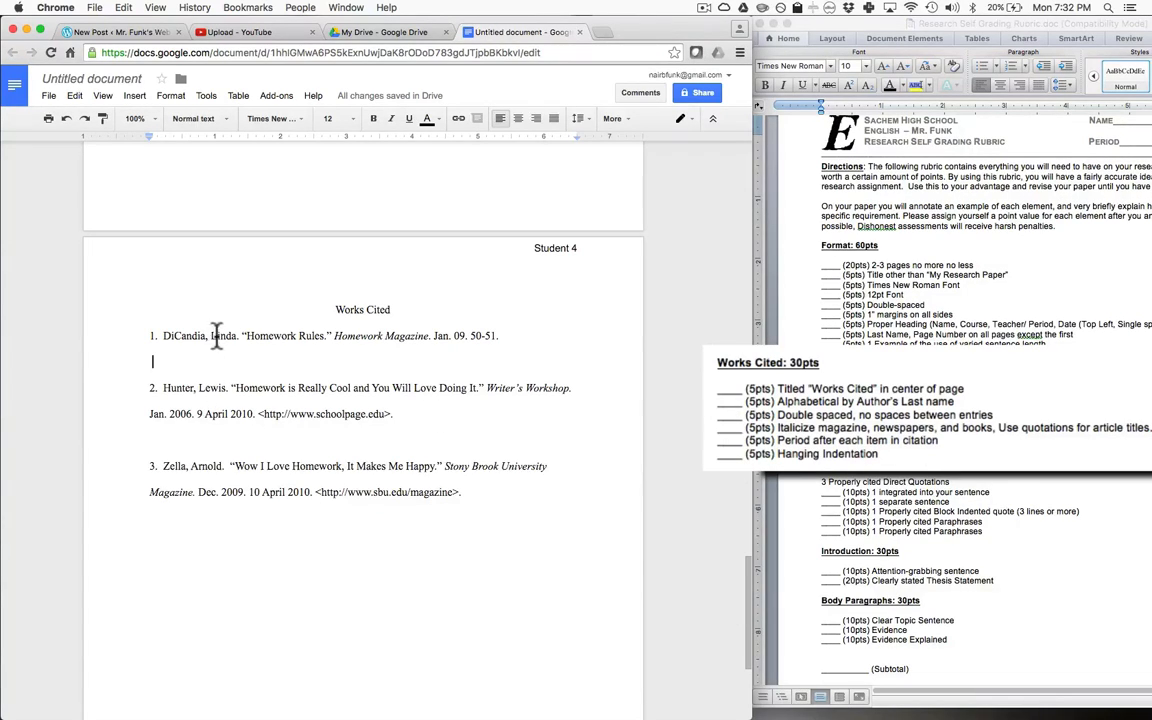
{"action": "left_click", "coordinate": [172, 363]}
{"action": "key", "text": "BackSpace"}
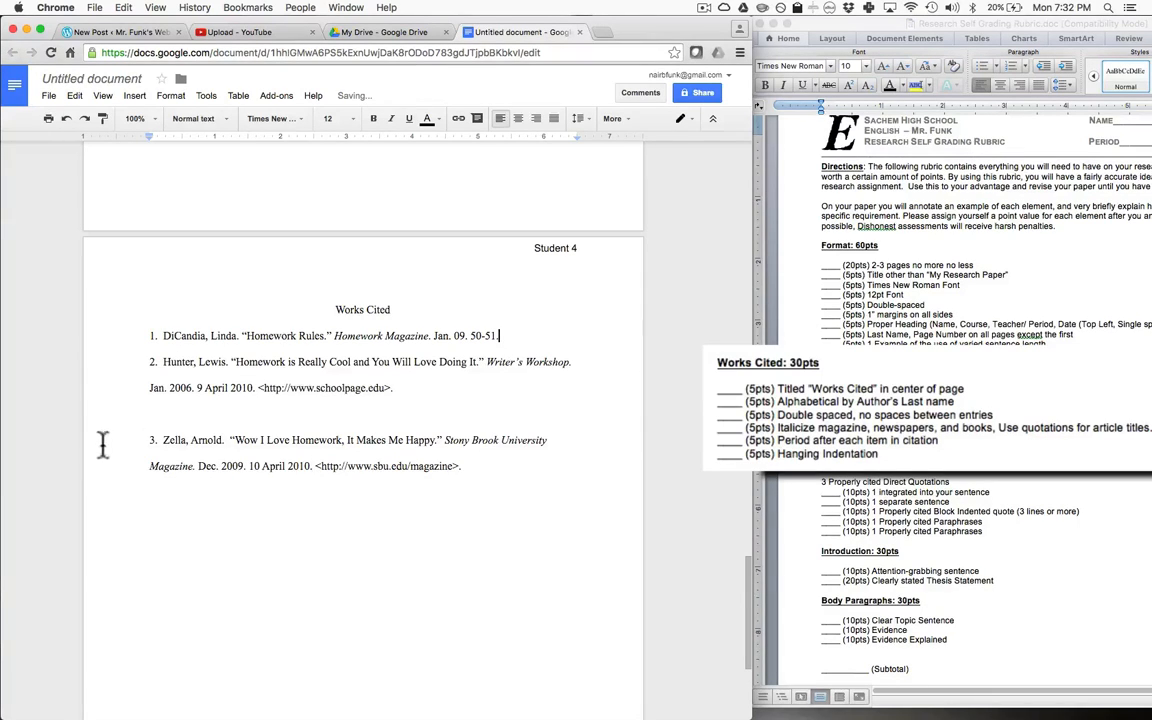
Remove the blank line above the third source entry and delete the list numbers in front of all three Works Cited entries
{"action": "left_click", "coordinate": [157, 416]}
{"action": "key", "text": "BackSpace"}
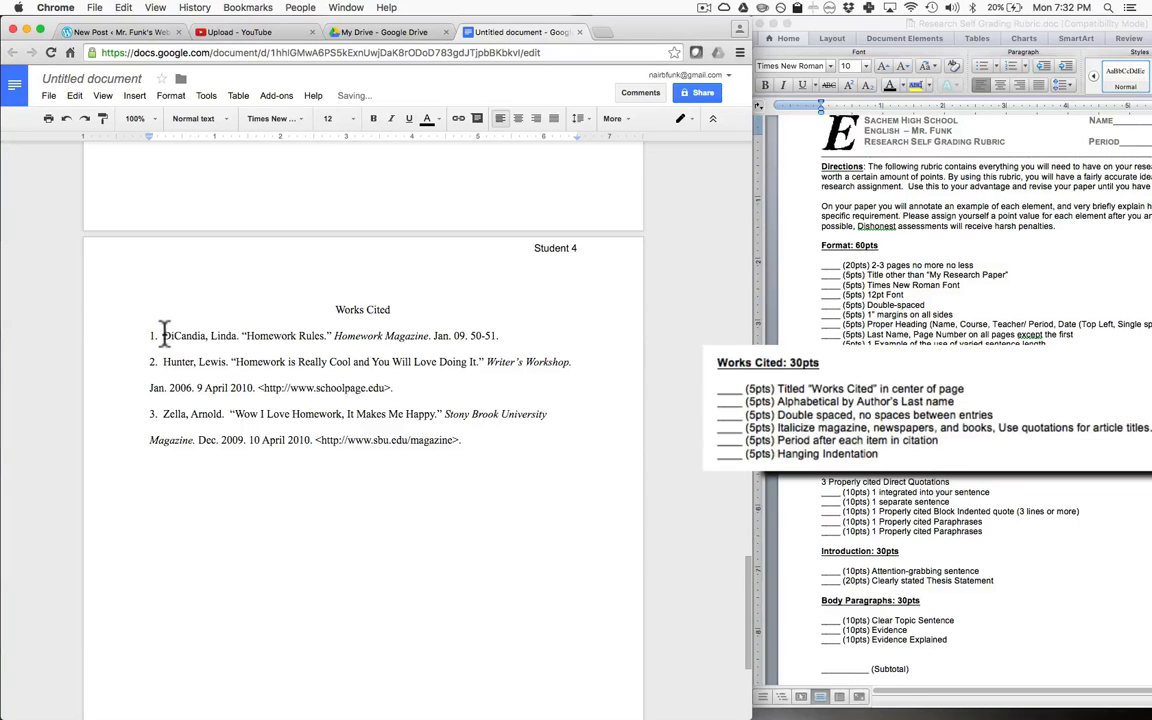
{"action": "left_click", "coordinate": [130, 336]}
{"action": "key", "text": "Delete"}
{"action": "key", "text": "Delete"}
{"action": "key", "text": "Delete"}
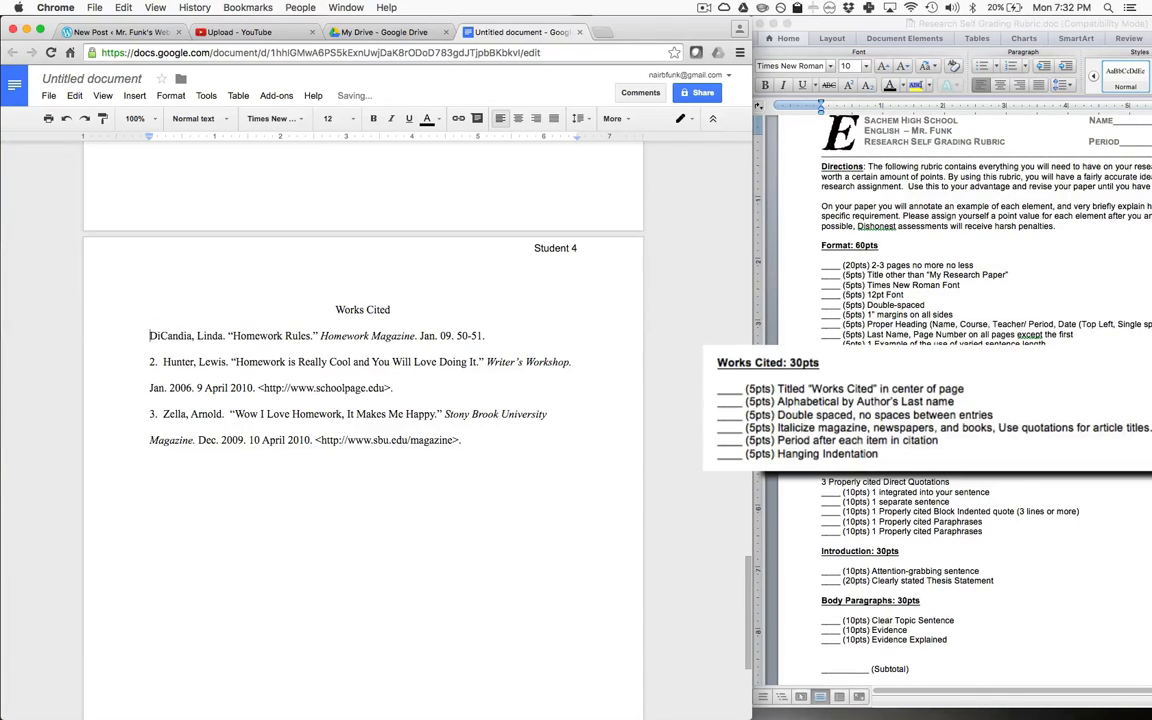
{"action": "left_click_drag", "start_coordinate": [163, 362], "coordinate": [112, 362]}
{"action": "key", "text": "Delete"}
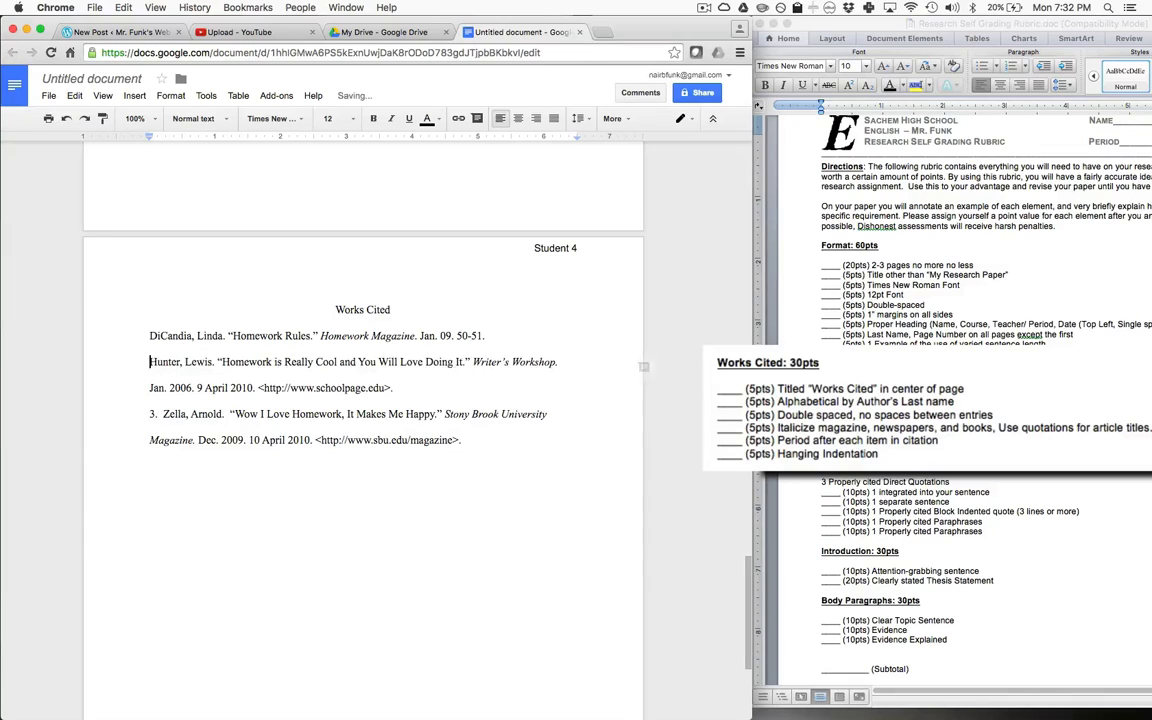
{"action": "left_click_drag", "start_coordinate": [160, 414], "coordinate": [88, 414]}
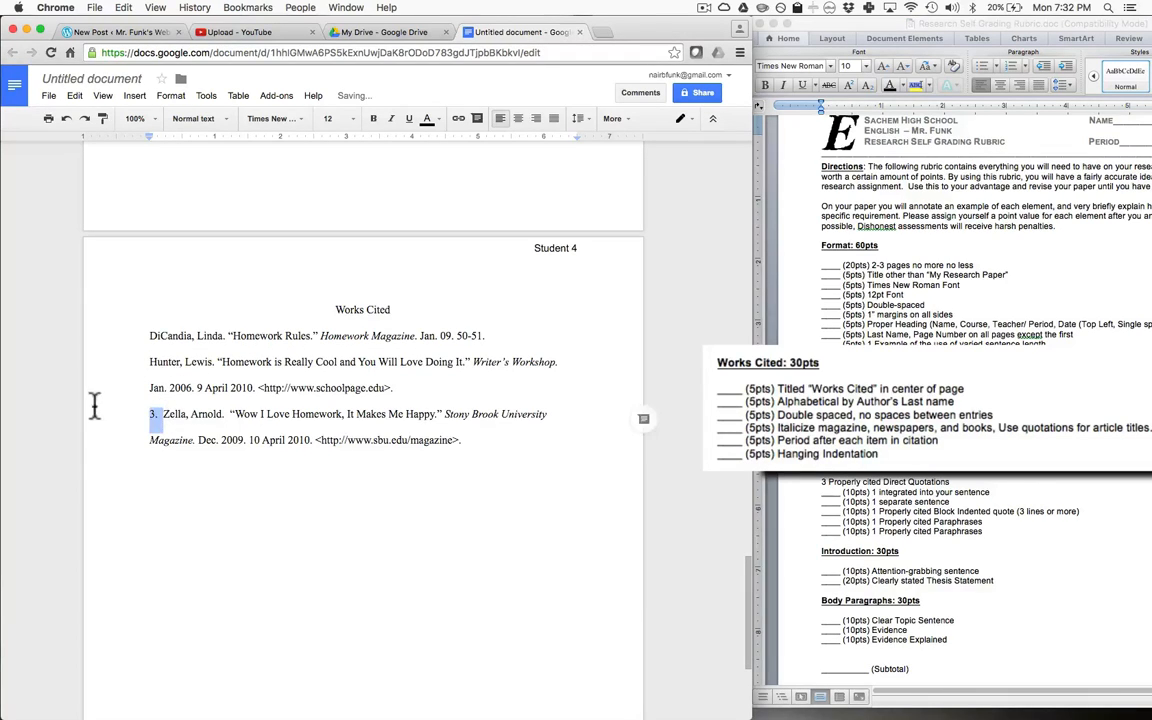
{"action": "key", "text": "Delete"}
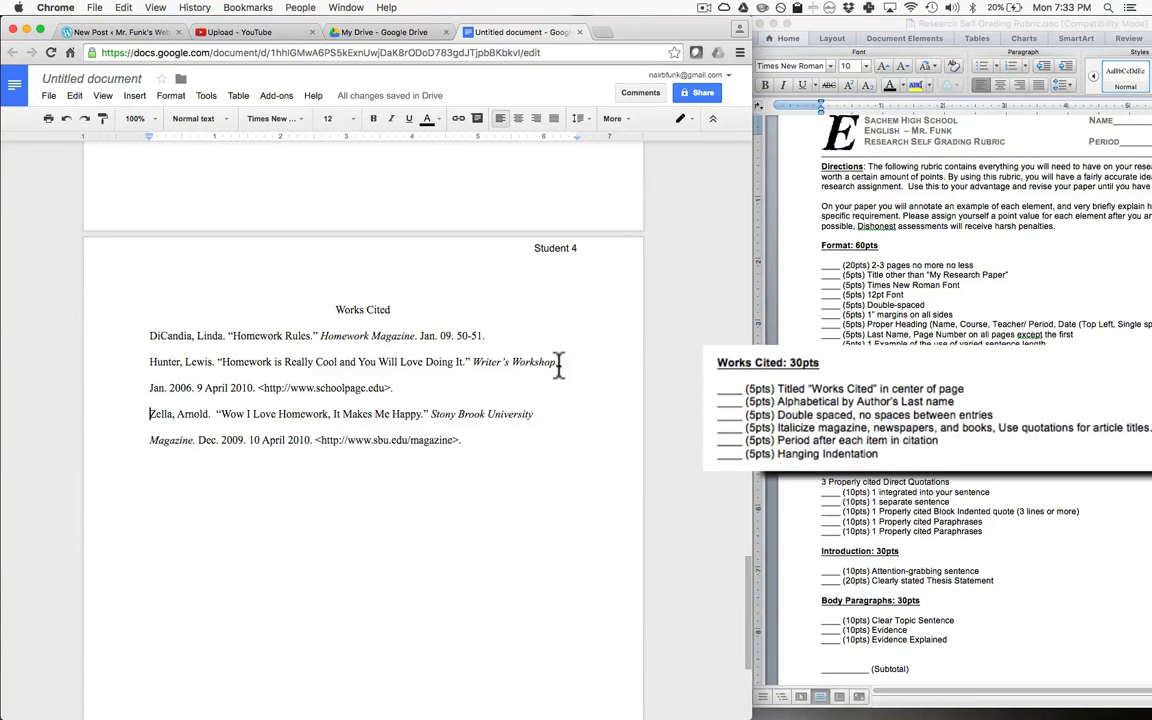
Check the magazine title in the third Works Cited entry against the rubric's italics requirement
{"action": "left_click_drag", "start_coordinate": [431, 414], "coordinate": [196, 442]}
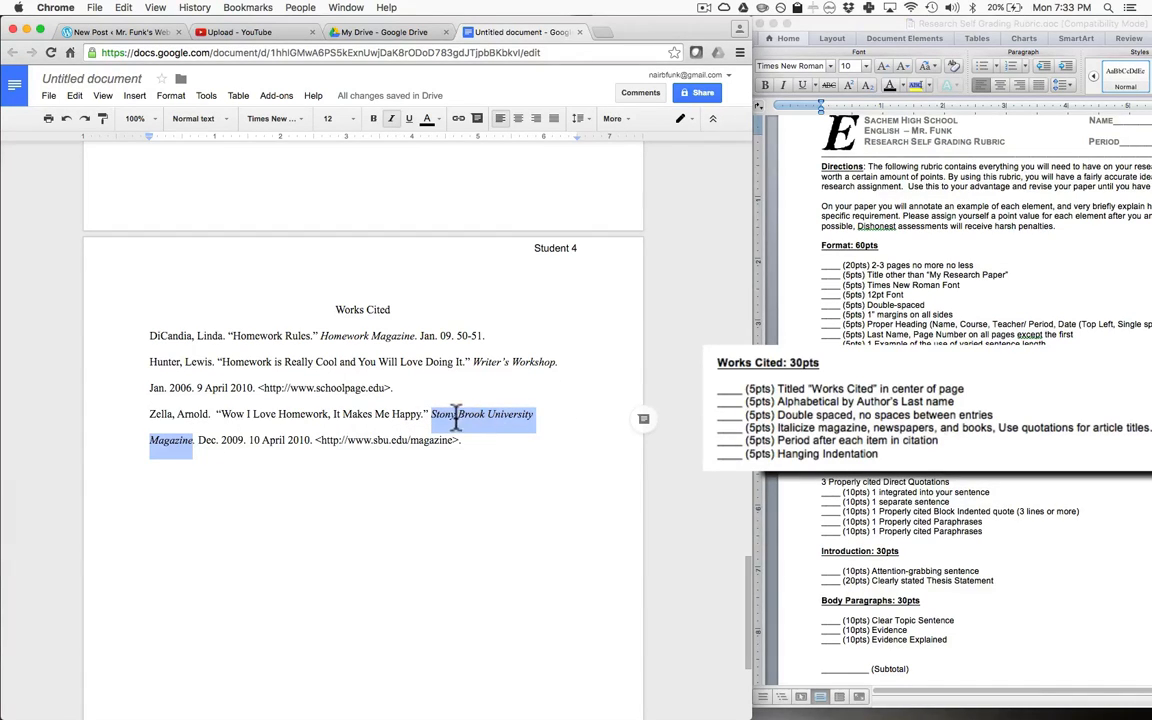
{"action": "left_click", "coordinate": [392, 122]}
{"action": "left_click", "coordinate": [380, 390]}
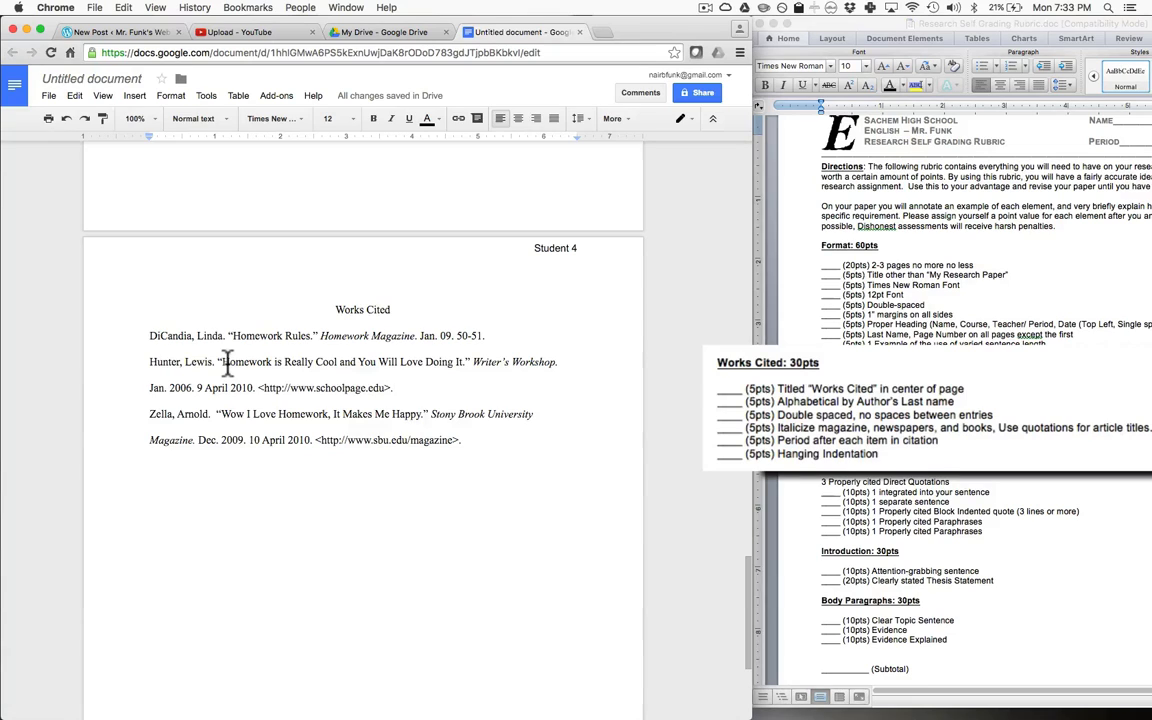
Give the second Works Cited entry a hanging indent of about half an inch, keeping its first line at the margin
{"action": "left_click_drag", "start_coordinate": [484, 338], "coordinate": [118, 332]}
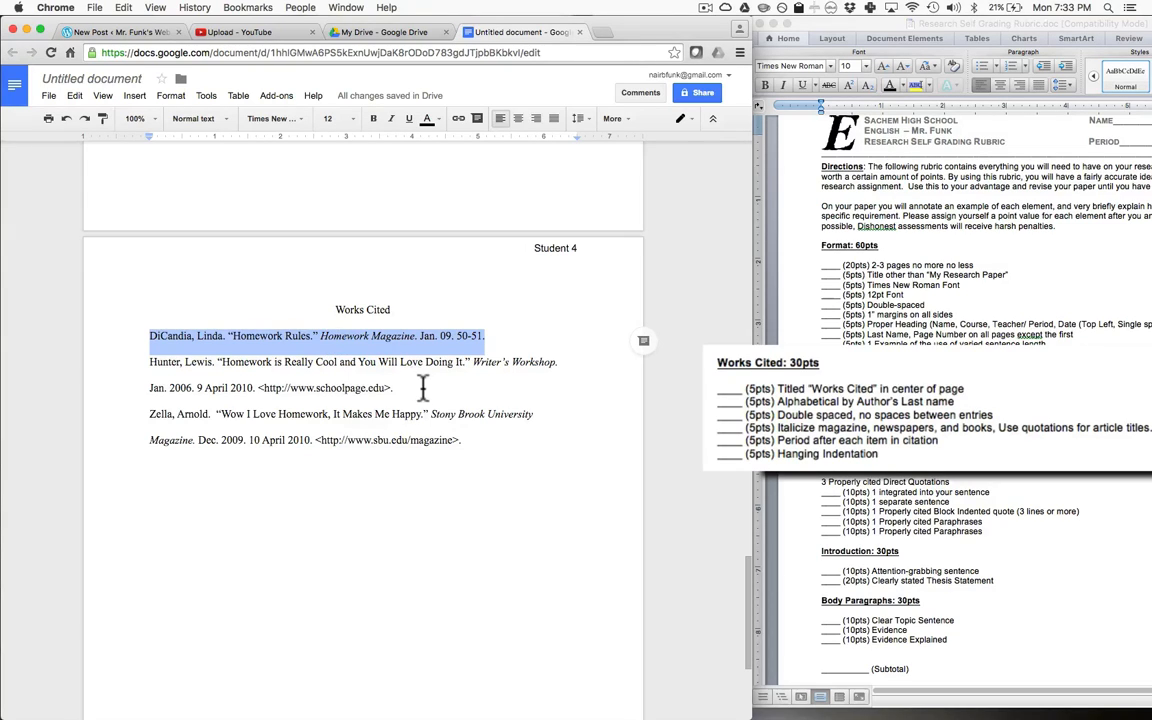
{"action": "left_click", "coordinate": [390, 388]}
{"action": "left_click_drag", "start_coordinate": [423, 388], "coordinate": [121, 372]}
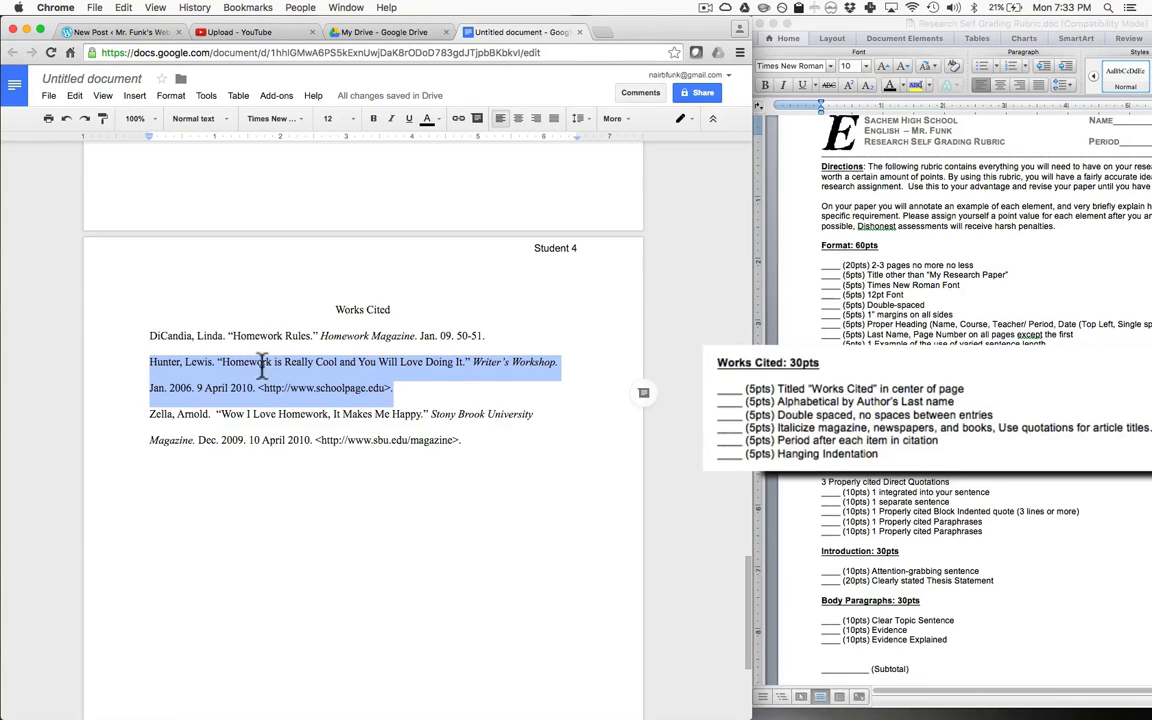
{"action": "mouse_move", "coordinate": [147, 139]}
{"action": "left_mouse_down"}
{"action": "mouse_move", "coordinate": [185, 153]}
{"action": "mouse_move", "coordinate": [183, 140]}
{"action": "mouse_move", "coordinate": [150, 137]}
{"action": "left_mouse_up"}
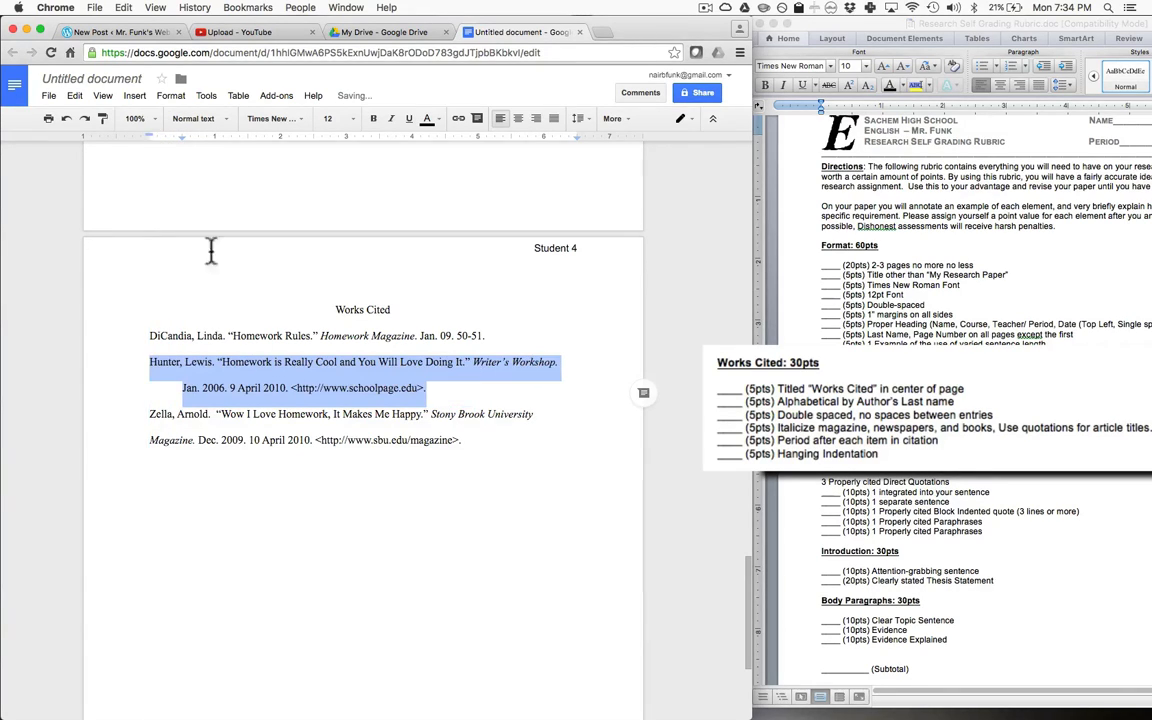
{"action": "left_click", "coordinate": [167, 388]}
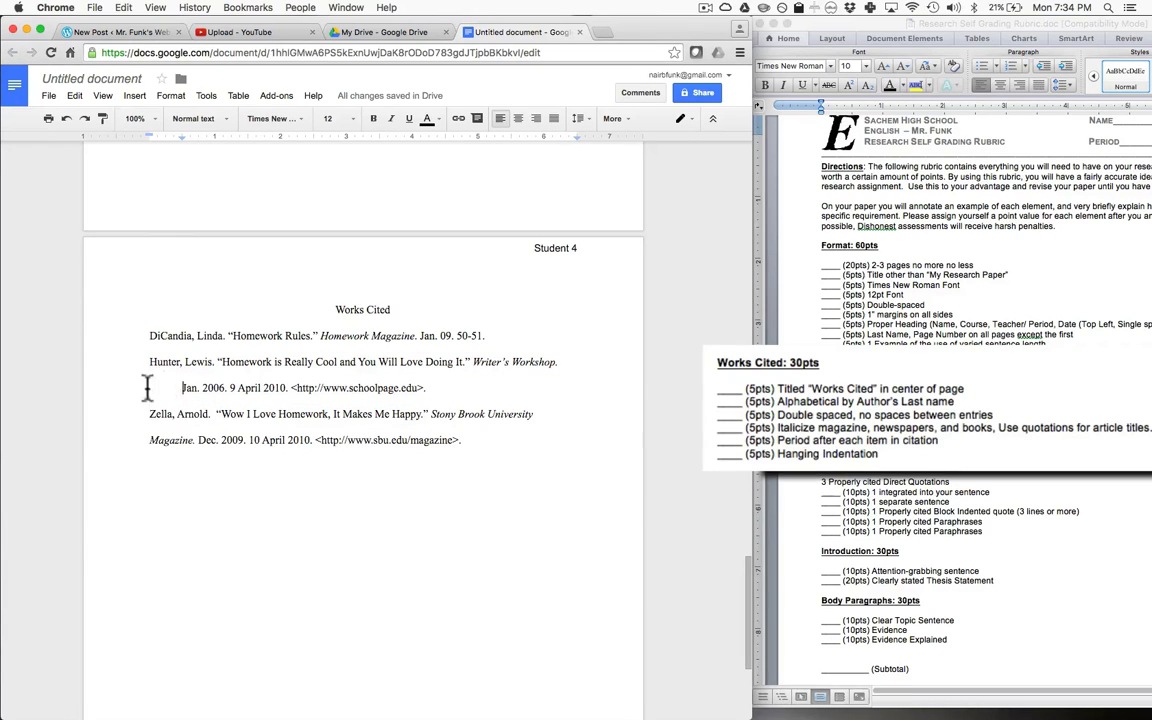
Apply a matching half-inch hanging indent to the third Works Cited entry
{"action": "left_click_drag", "start_coordinate": [489, 440], "coordinate": [124, 425]}
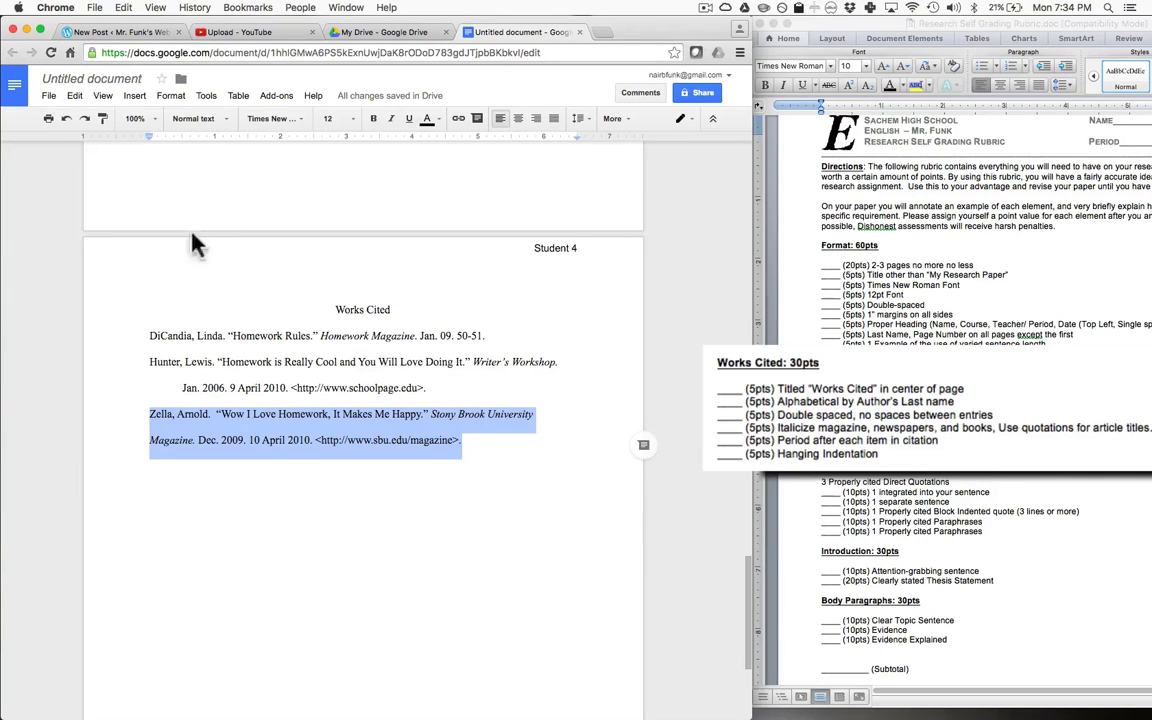
{"action": "mouse_move", "coordinate": [148, 138]}
{"action": "left_mouse_down"}
{"action": "mouse_move", "coordinate": [182, 136]}
{"action": "mouse_move", "coordinate": [149, 132]}
{"action": "left_mouse_up"}
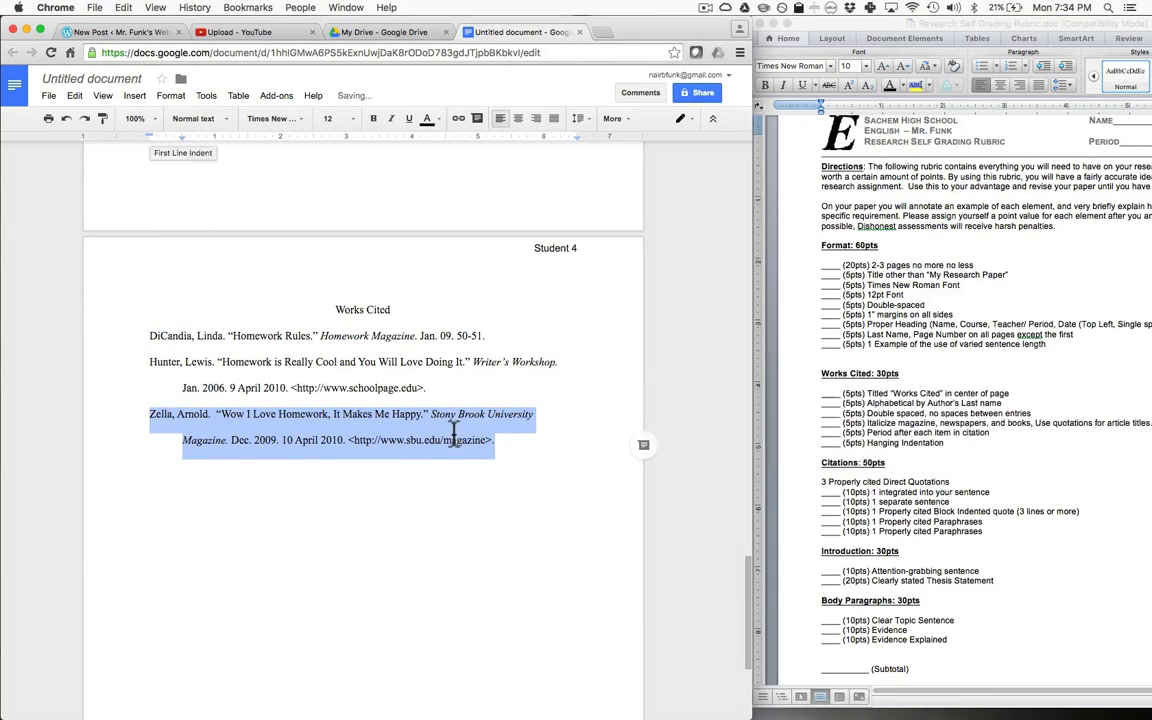
{"action": "left_click", "coordinate": [532, 440]}
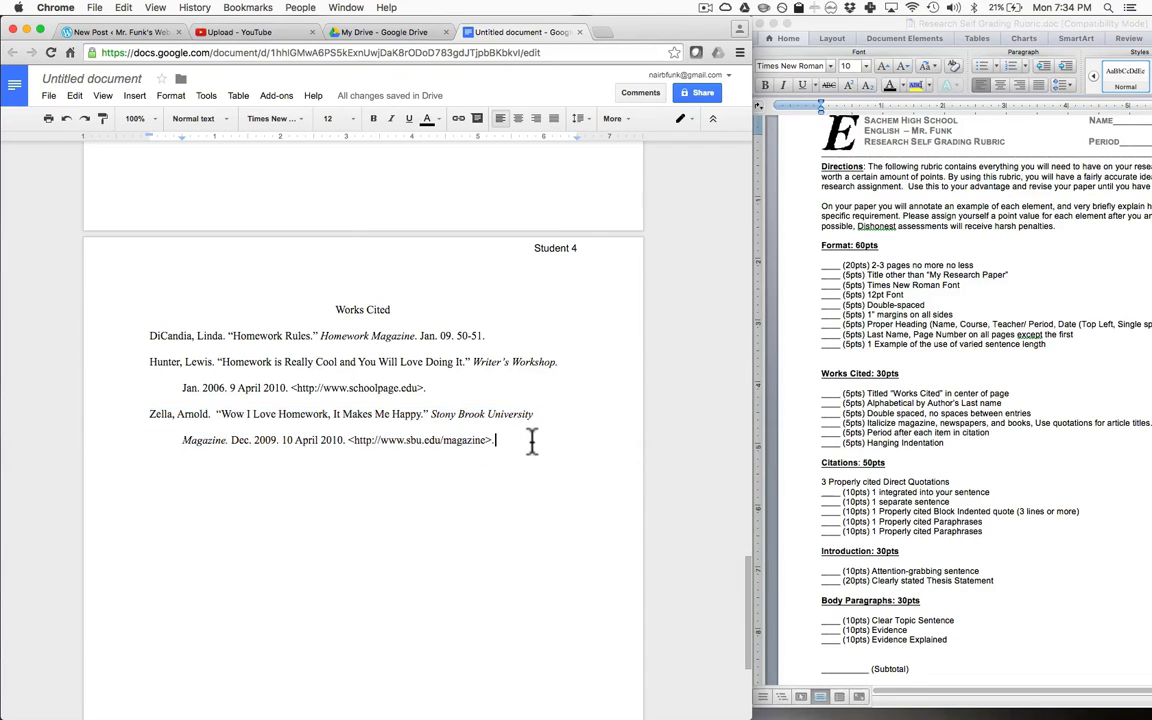
Review the whole paper from heading to Works Cited page against the self-grading rubric's format, citation and Works Cited requirements
{"action": "scroll", "coordinate": [532, 440], "scroll_direction": "down", "scroll_amount": 3}
{"action": "scroll", "coordinate": [532, 440], "scroll_direction": "up", "scroll_amount": 5}
{"action": "scroll", "coordinate": [532, 440], "scroll_direction": "up", "scroll_amount": 8}
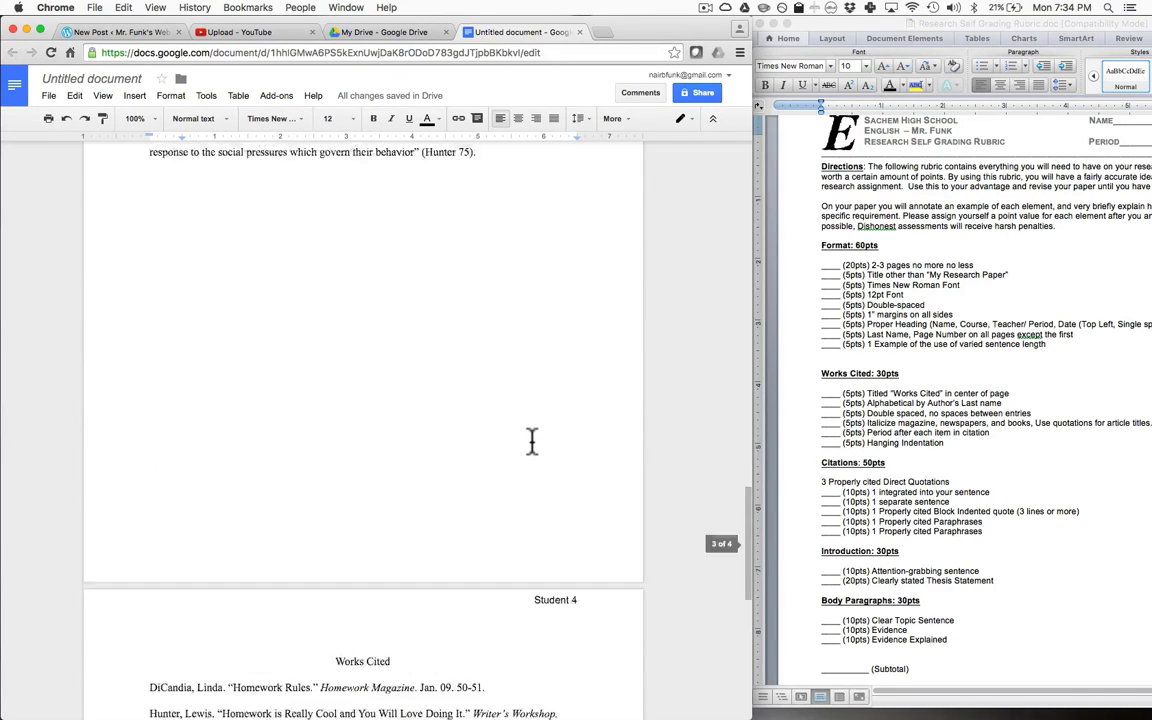
{"action": "scroll", "coordinate": [535, 453], "scroll_direction": "up", "scroll_amount": 10}
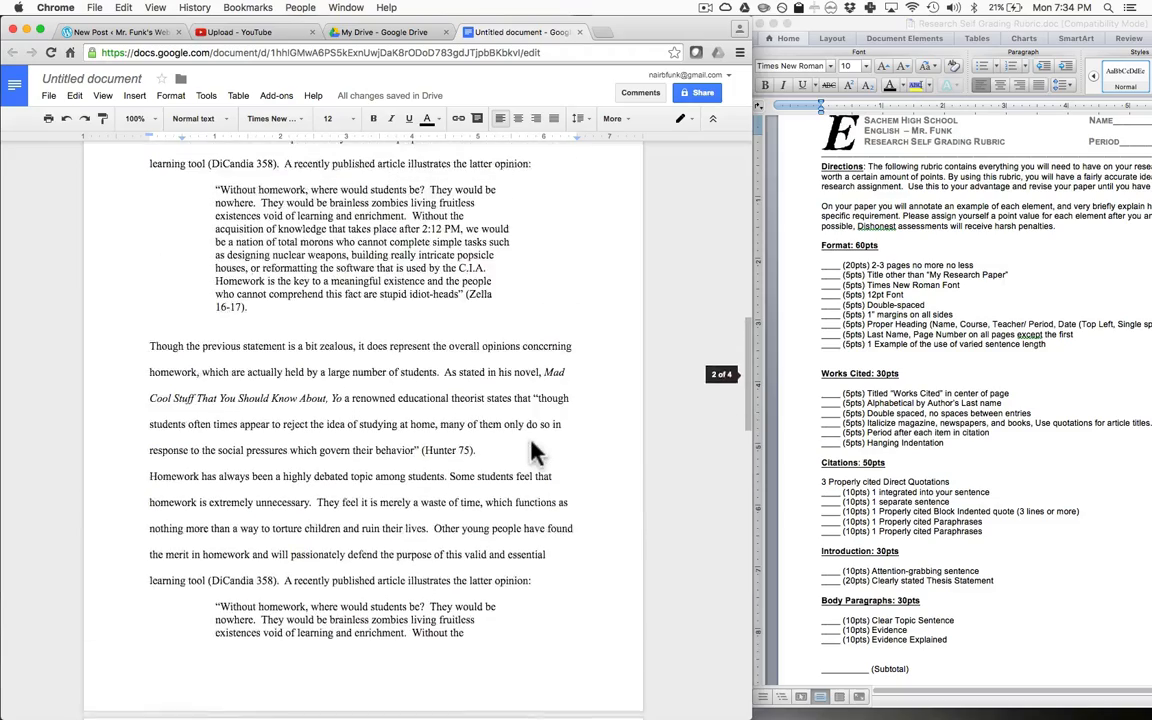
{"action": "scroll", "coordinate": [535, 453], "scroll_direction": "up", "scroll_amount": 3}
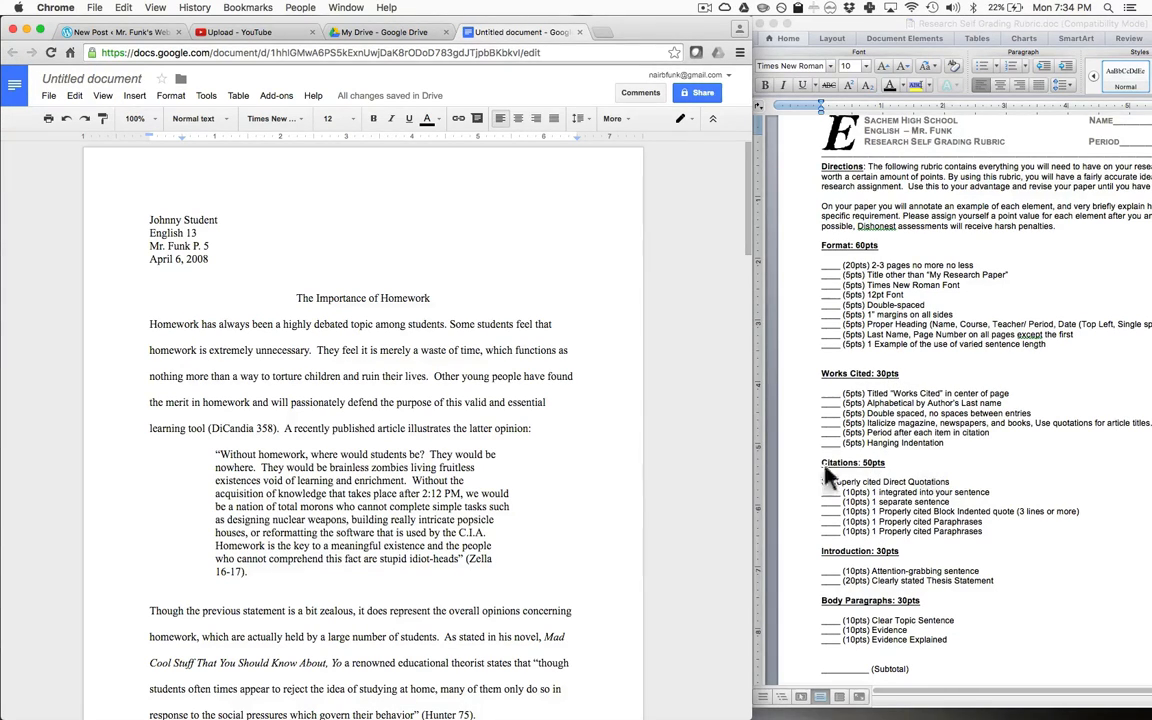
{"action": "scroll", "coordinate": [465, 390], "scroll_direction": "down", "scroll_amount": 15}
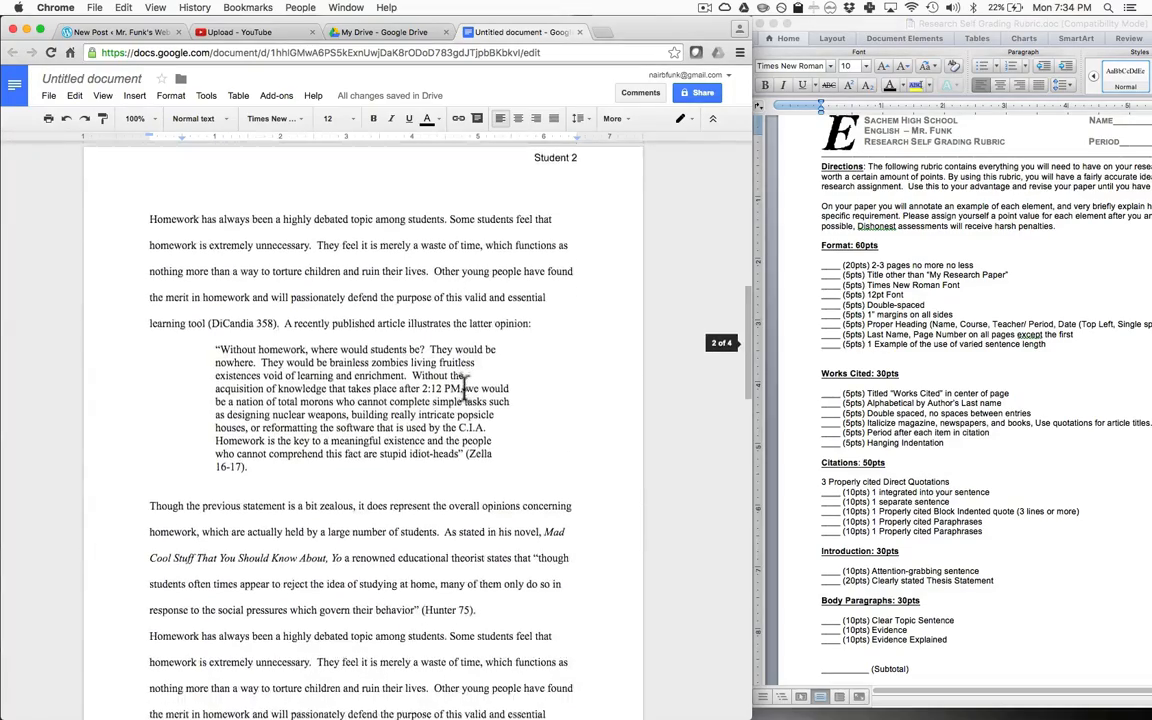
{"action": "scroll", "coordinate": [465, 390], "scroll_direction": "down", "scroll_amount": 15}
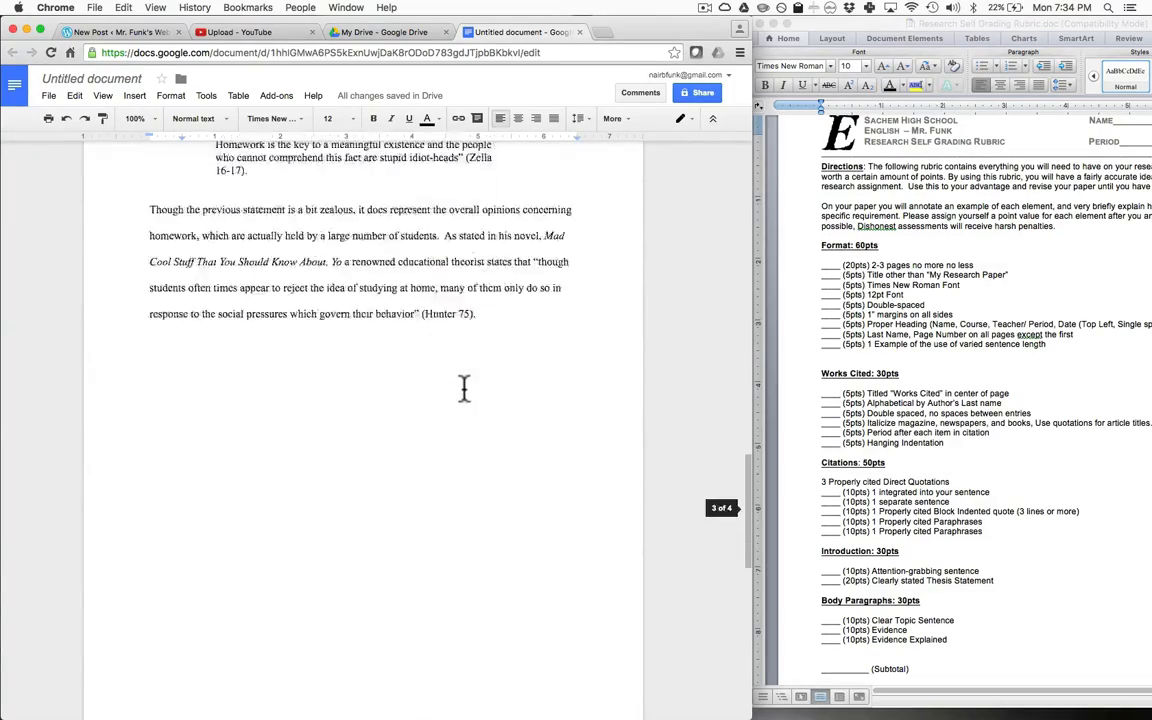
{"action": "scroll", "coordinate": [465, 390], "scroll_direction": "down", "scroll_amount": 15}
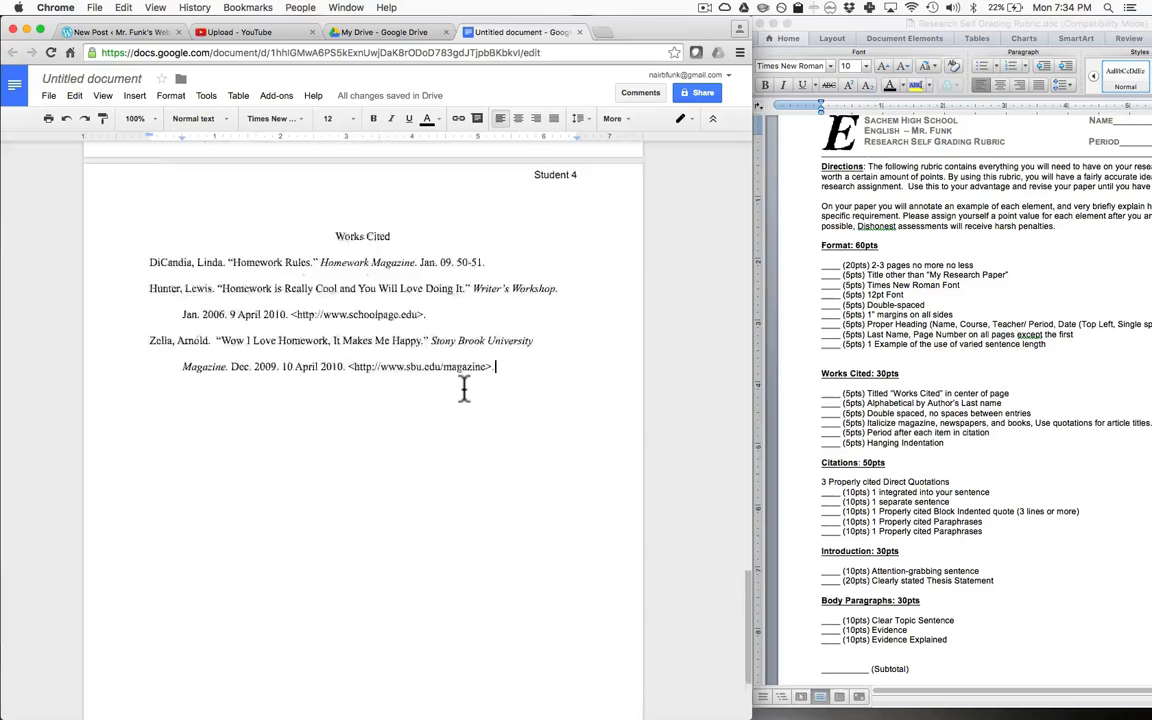
{"action": "scroll", "coordinate": [463, 390], "scroll_direction": "up", "scroll_amount": 10}
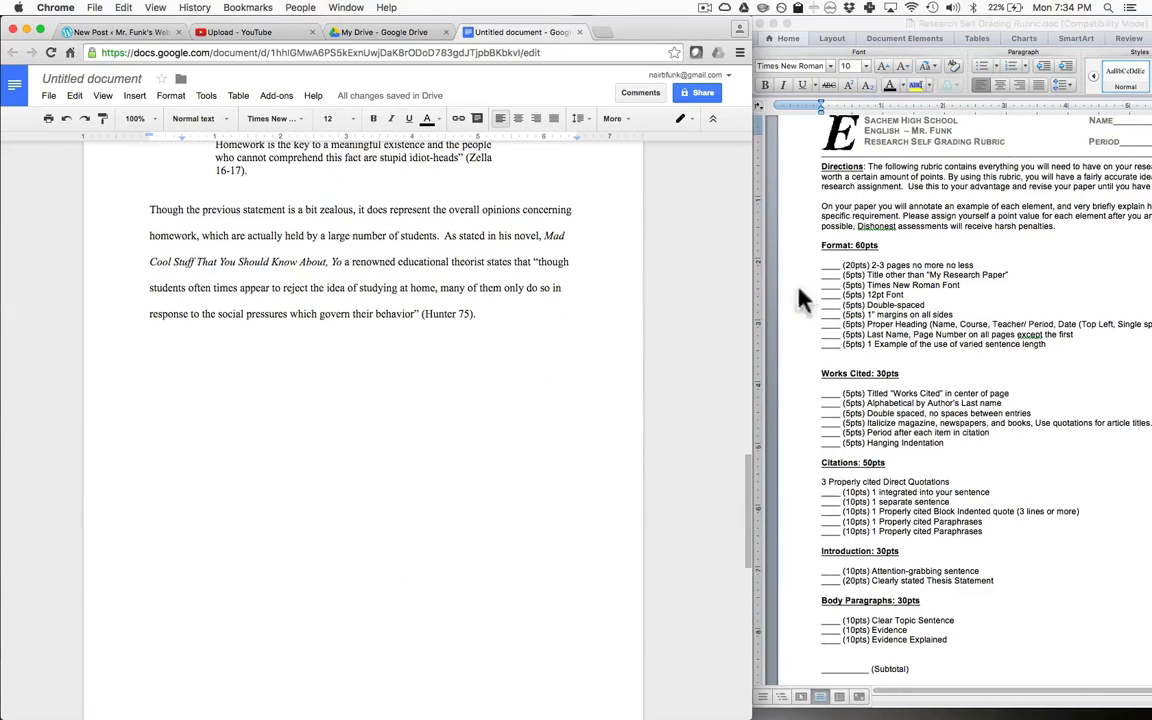
{"action": "scroll", "coordinate": [534, 287], "scroll_direction": "up", "scroll_amount": 5}
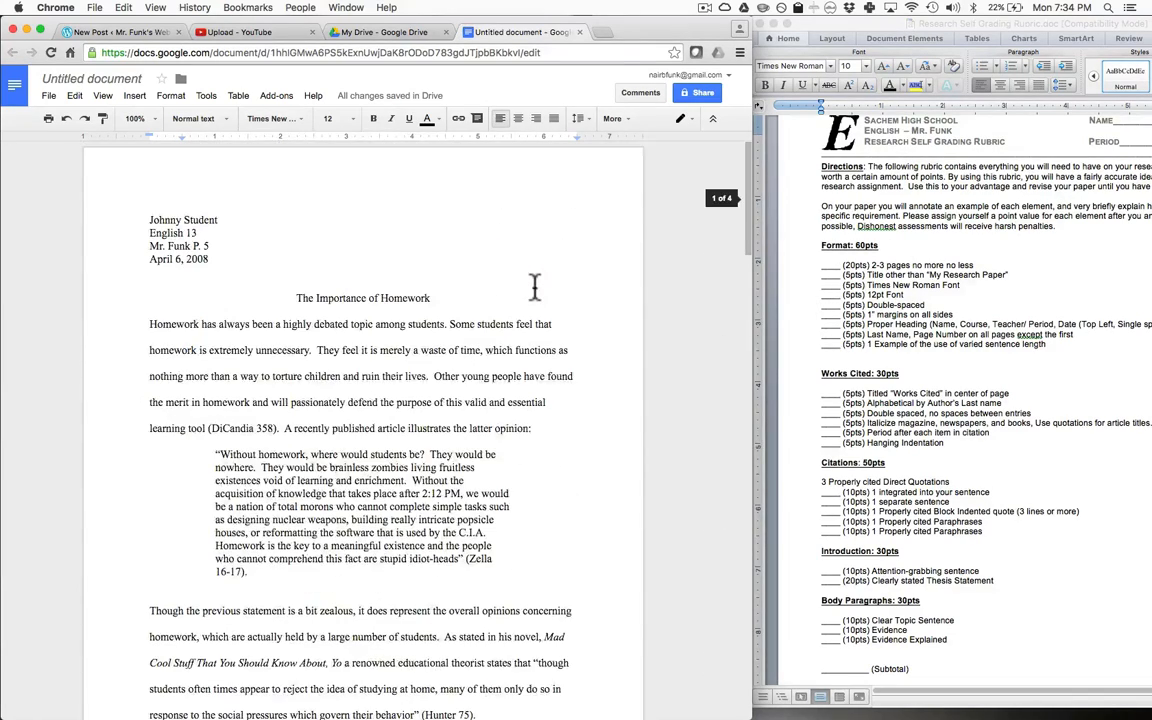